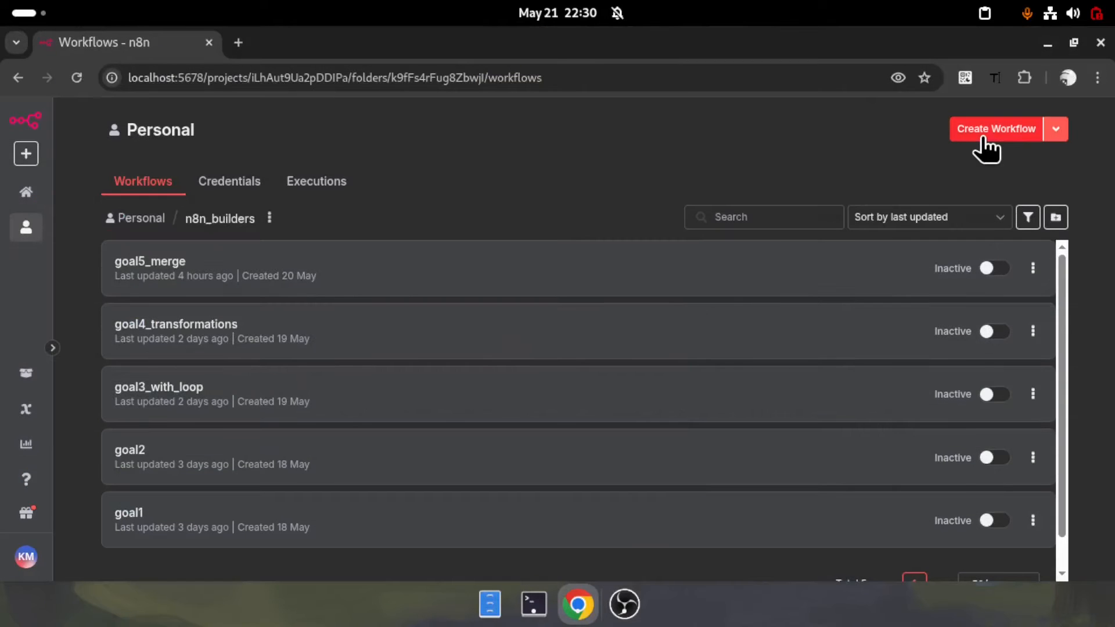
# Step: Create a new workflow in the n8n_builders folder and name it goal6_ainodes
pyautogui.click(983, 140)
pyautogui.write('goal6_ainodes')
pyautogui.press('Return')
# Step: Add a manual trigger as the workflow's first node and place it toward the left side of the canvas
pyautogui.click(625, 356)
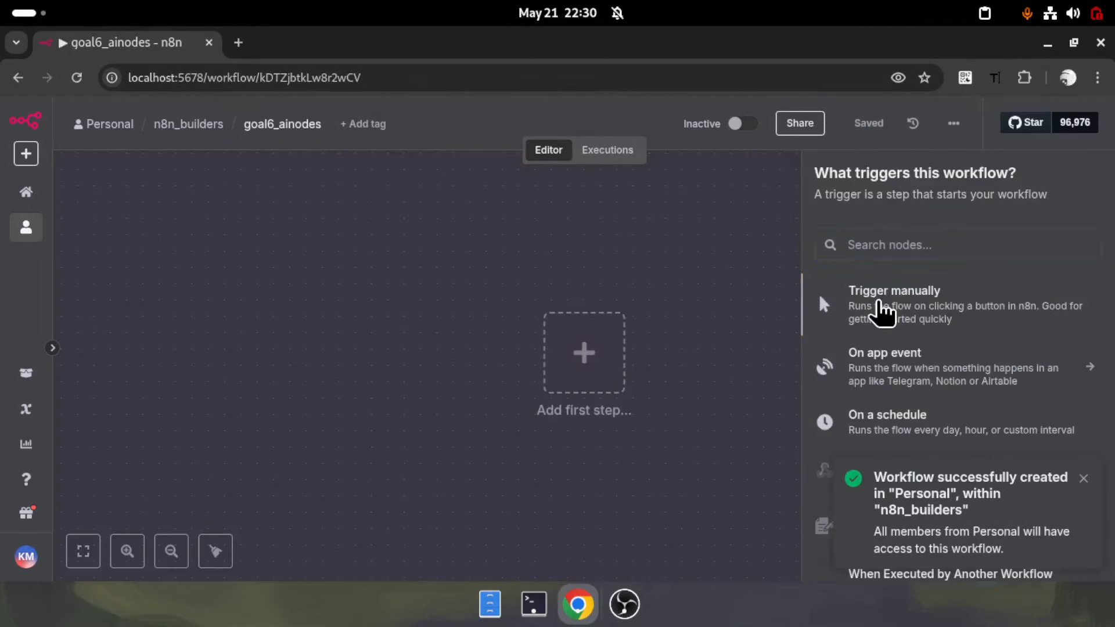
pyautogui.click(880, 306)
pyautogui.moveTo(580, 366); pyautogui.dragTo(214, 342)
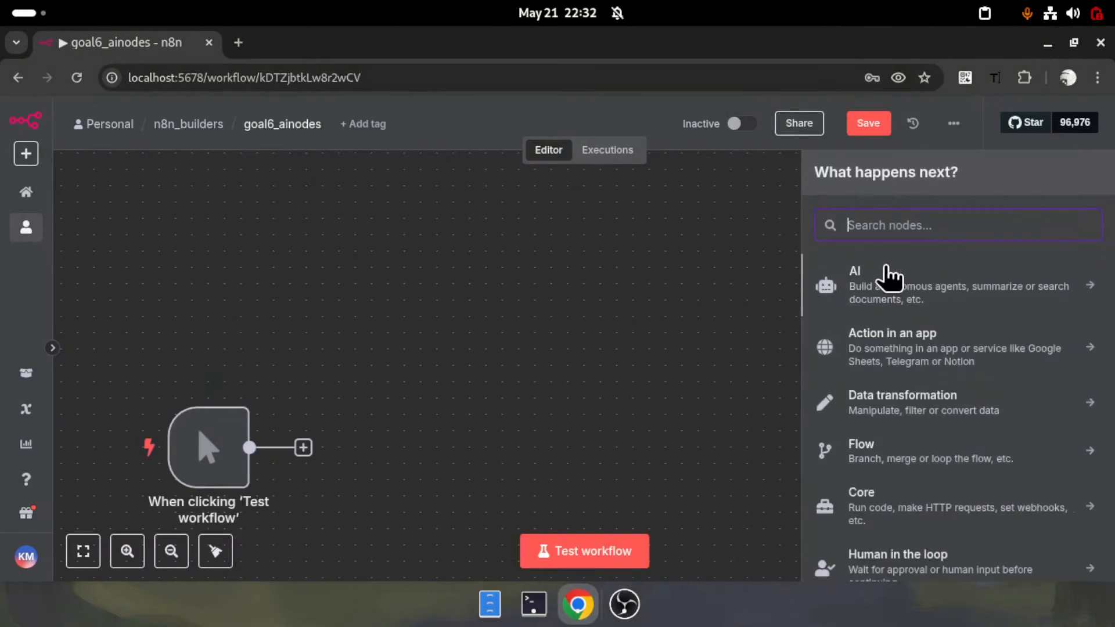
# Step: Add an OpenAI node with the Message a model action after the manual trigger
pyautogui.click(889, 276)
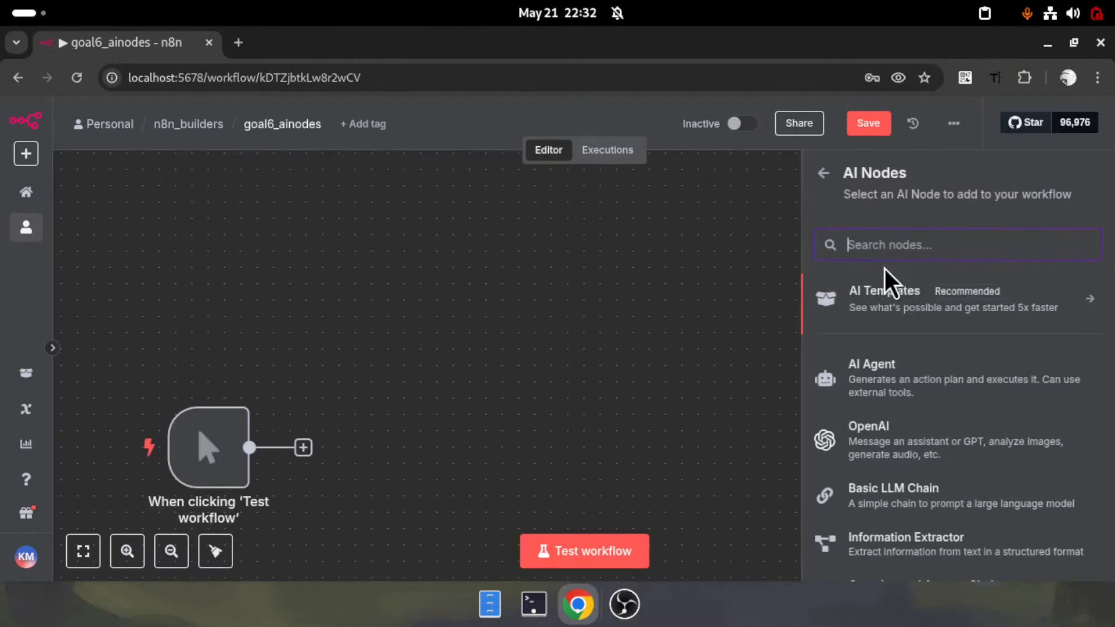
pyautogui.click(881, 446)
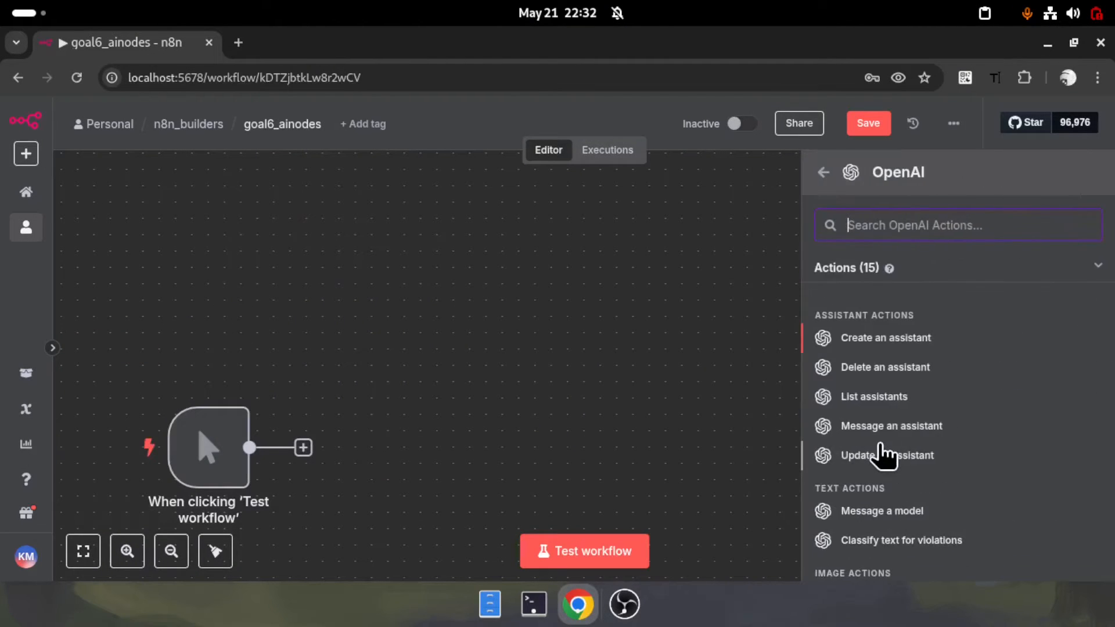
pyautogui.scroll(-3, 906, 441)
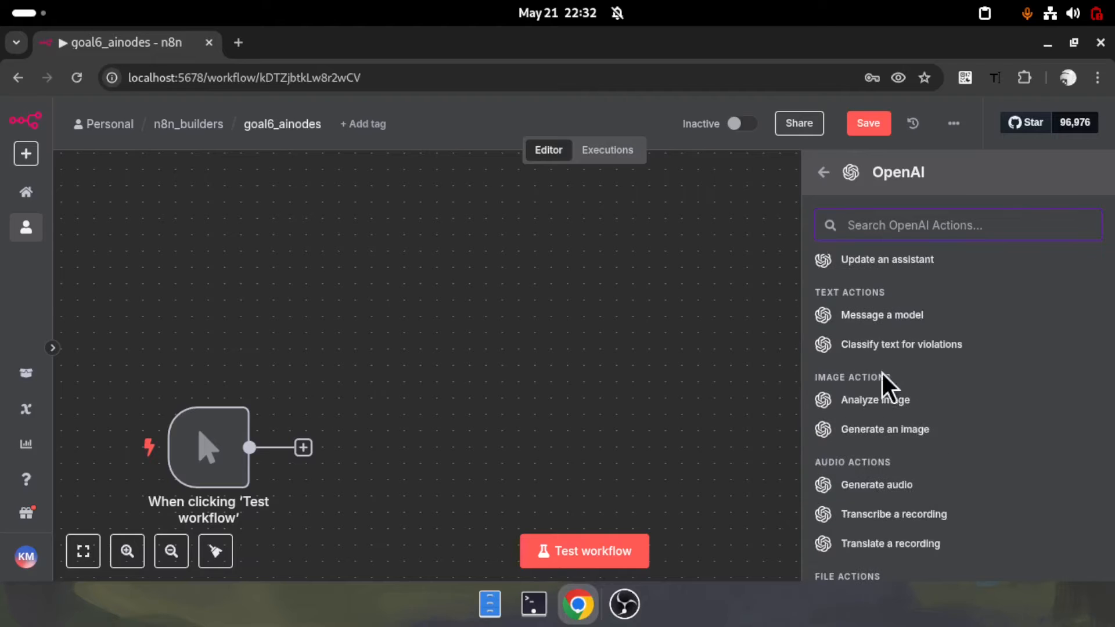
pyautogui.click(871, 322)
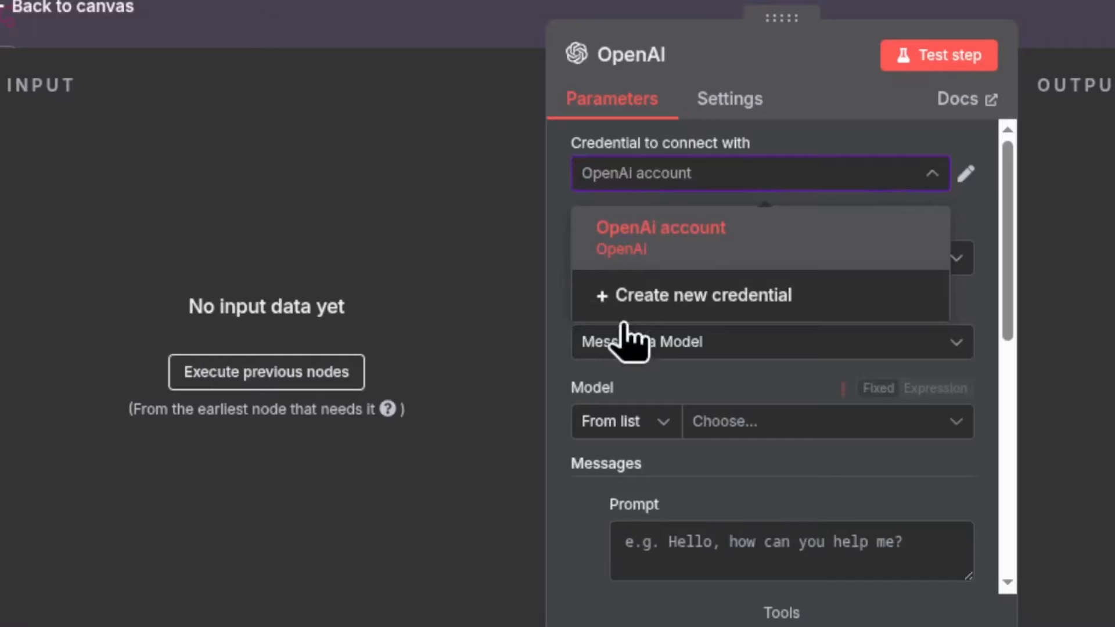
# Step: Configure the OpenAI node with the OpenAi account credential and the GPT-3.5-TURBO model
pyautogui.click(755, 240)
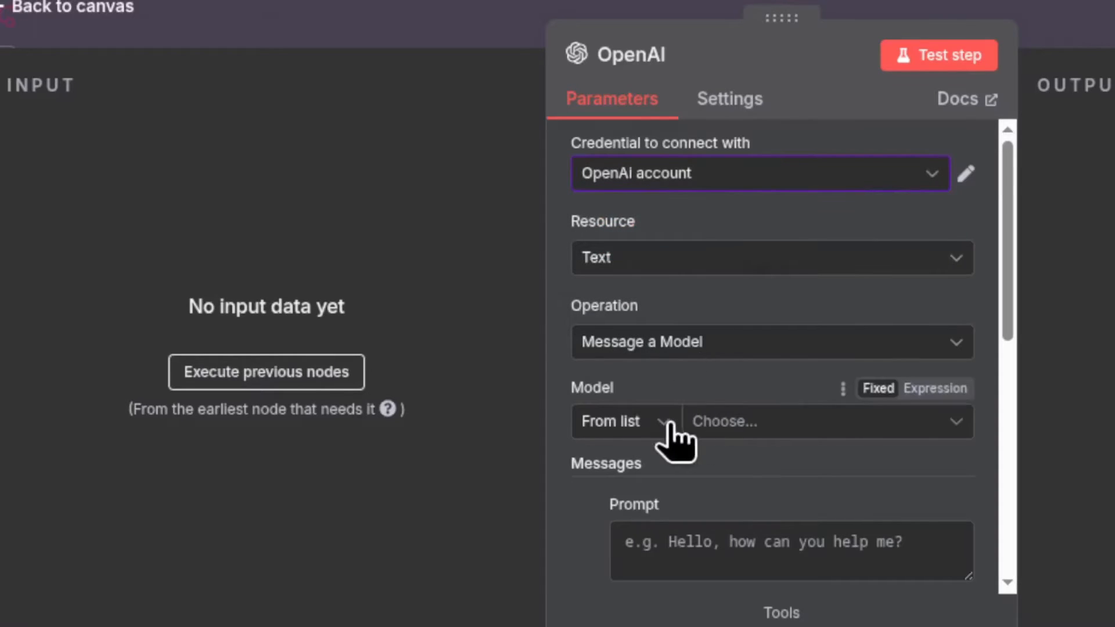
pyautogui.click(738, 420)
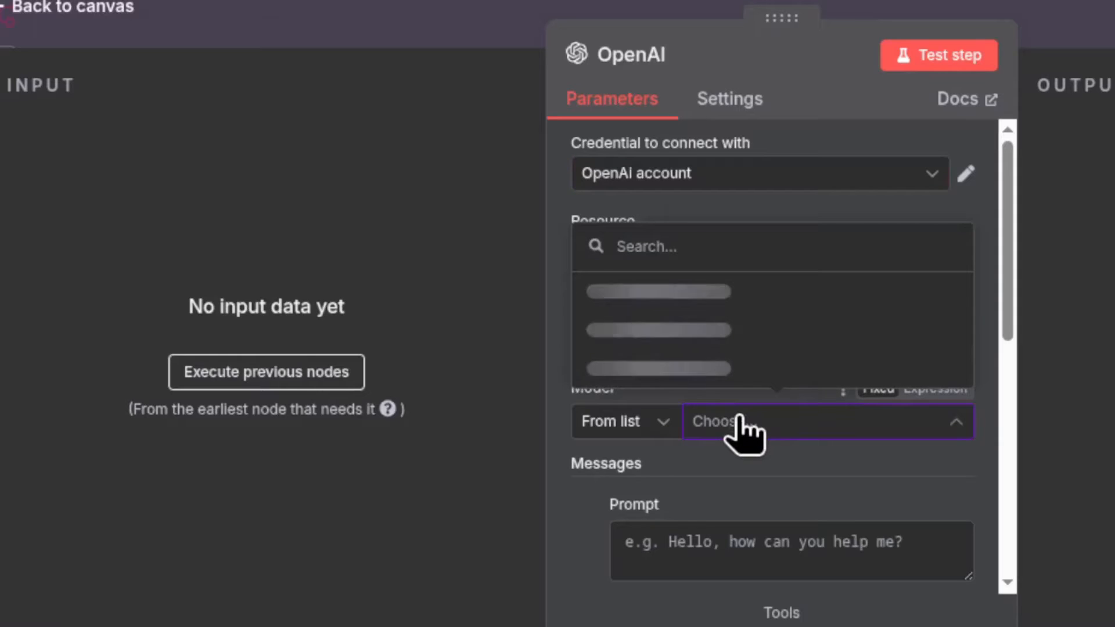
pyautogui.click(673, 227)
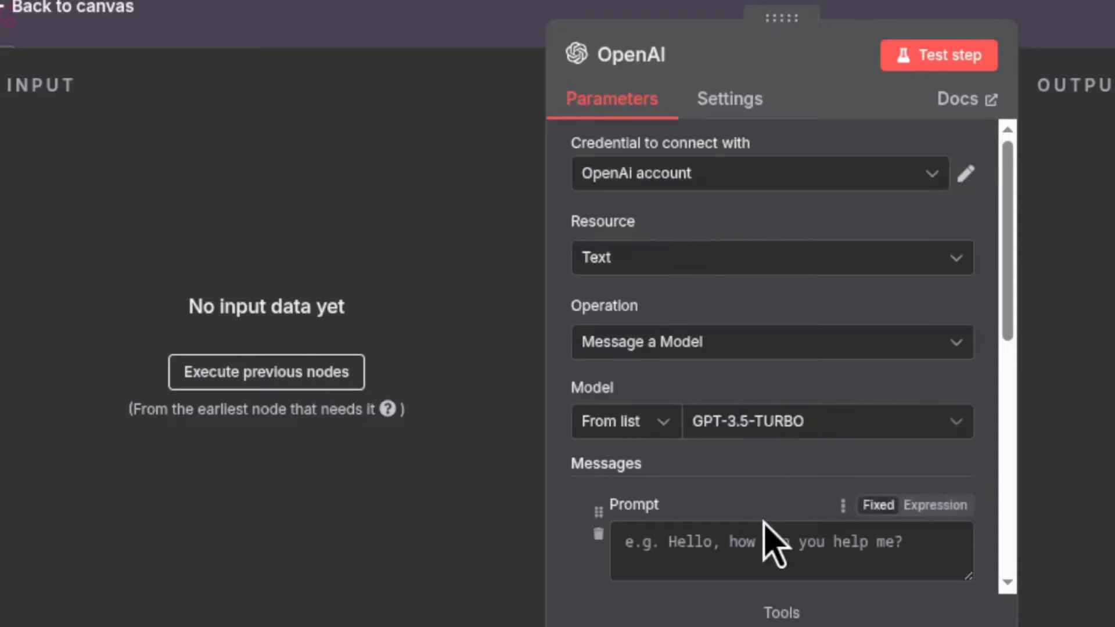
pyautogui.scroll(-3, 726, 465)
pyautogui.click(659, 379)
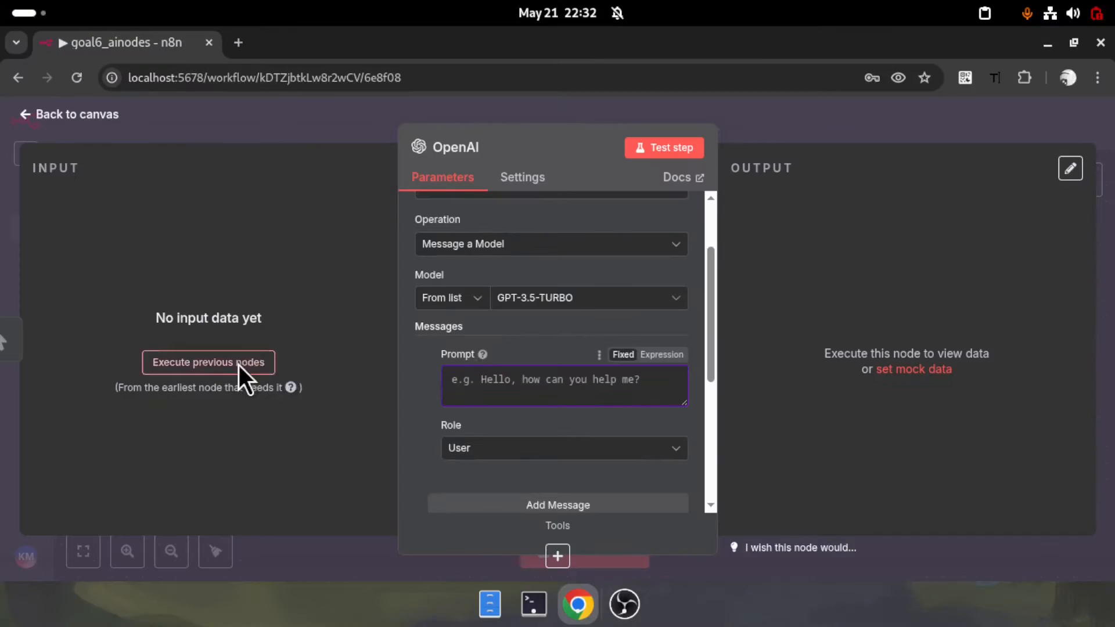
# Step: Execute the manual trigger and save its edited output with an input field containing "How are you"
pyautogui.click(239, 365)
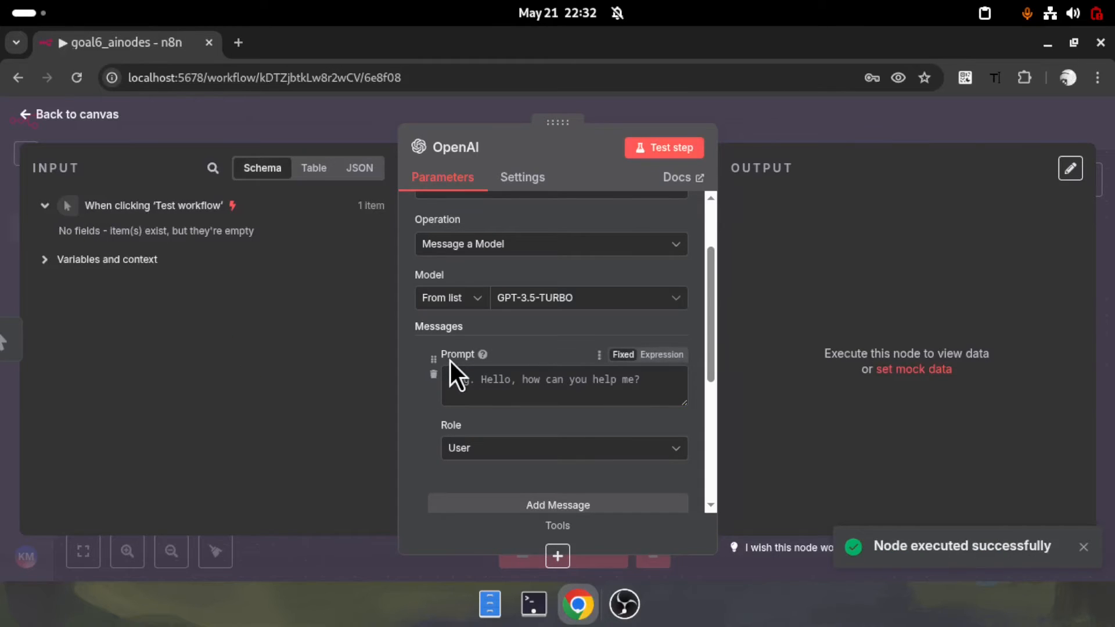
pyautogui.press('Escape')
pyautogui.doubleClick(219, 449)
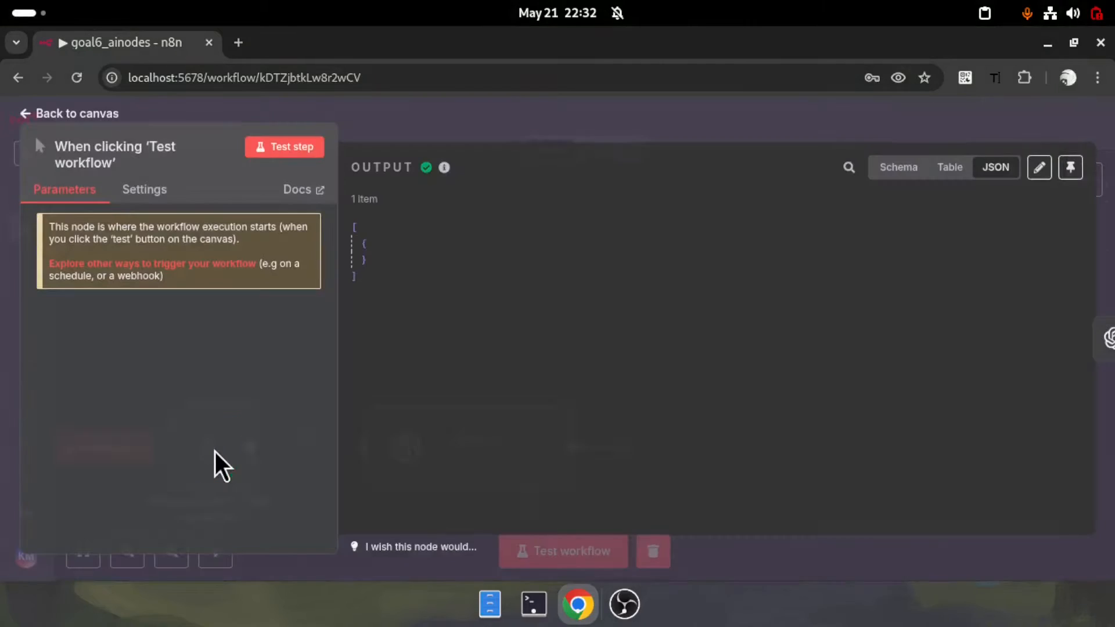
pyautogui.click(1040, 168)
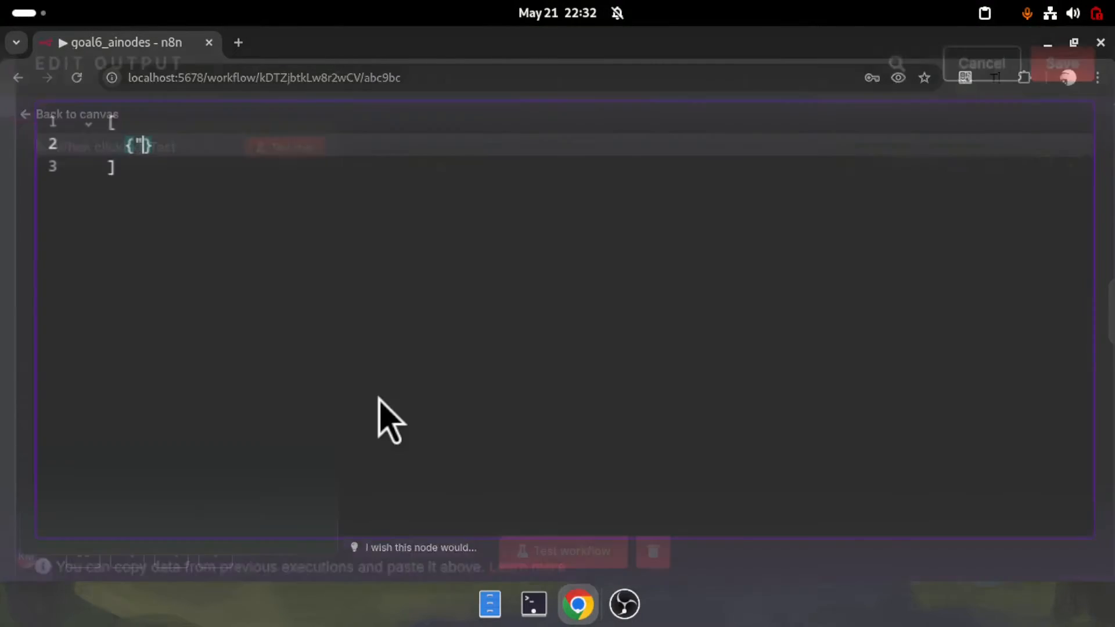
pyautogui.write('{"input": "How are yo')
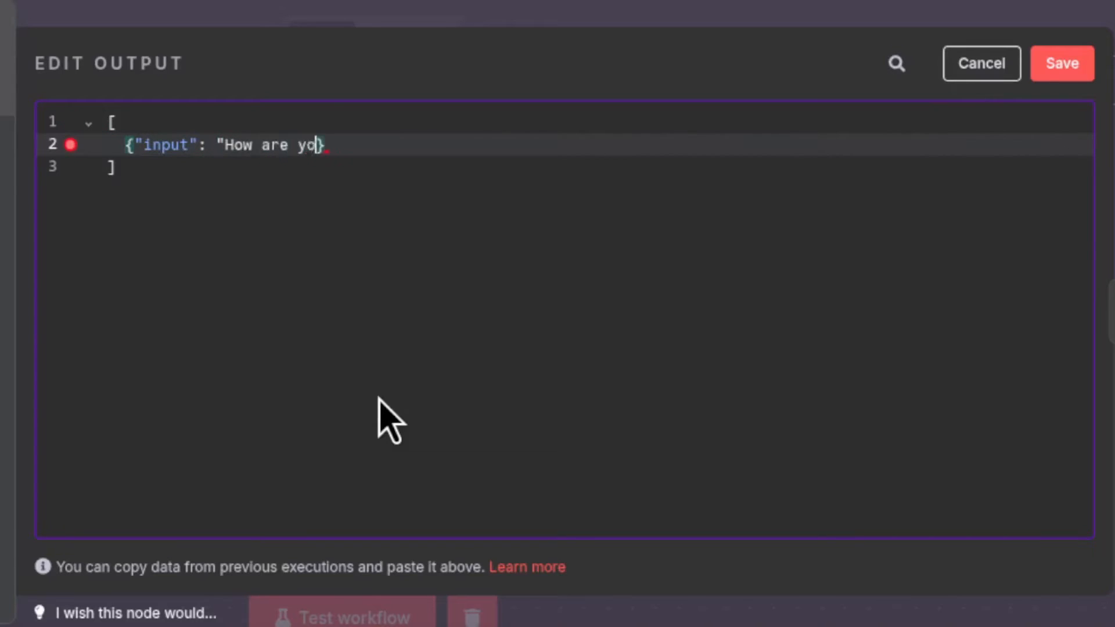
pyautogui.write('"')
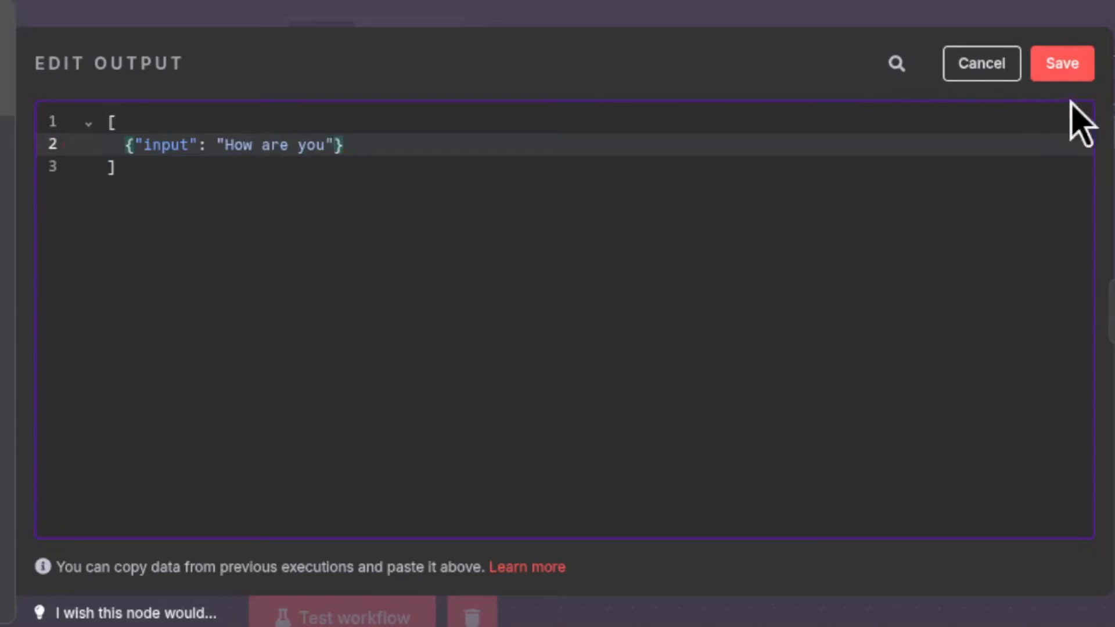
pyautogui.click(1072, 71)
pyautogui.press('Escape')
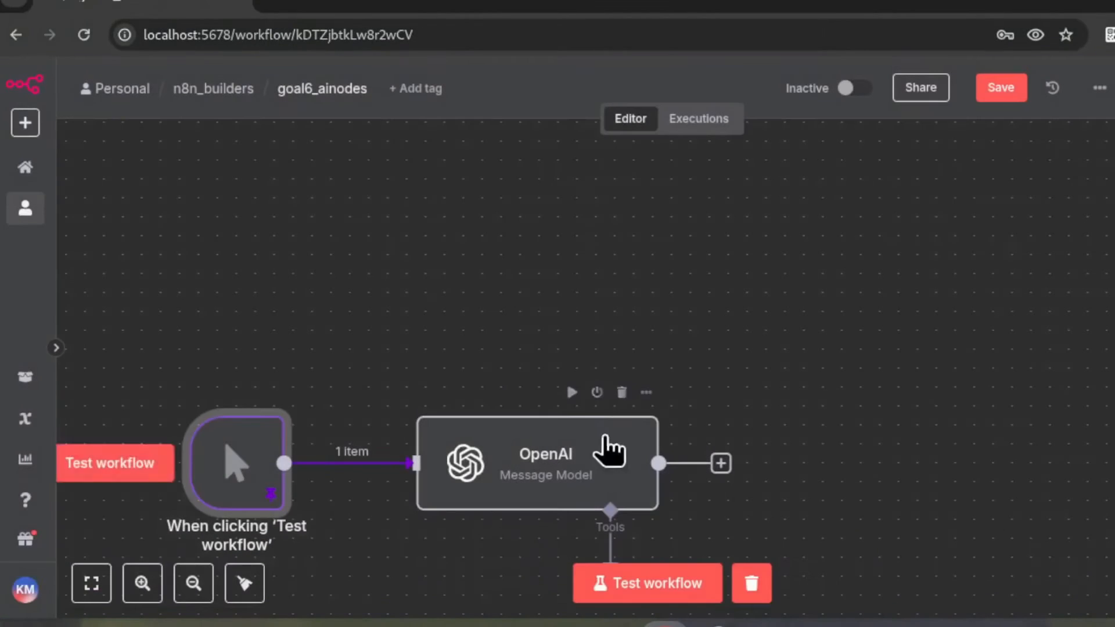
# Step: Set the OpenAI prompt to "You are a helpful assistant. Respond to the below dialogues from user" above {{ $json.input }} and test the node
pyautogui.click(544, 498)
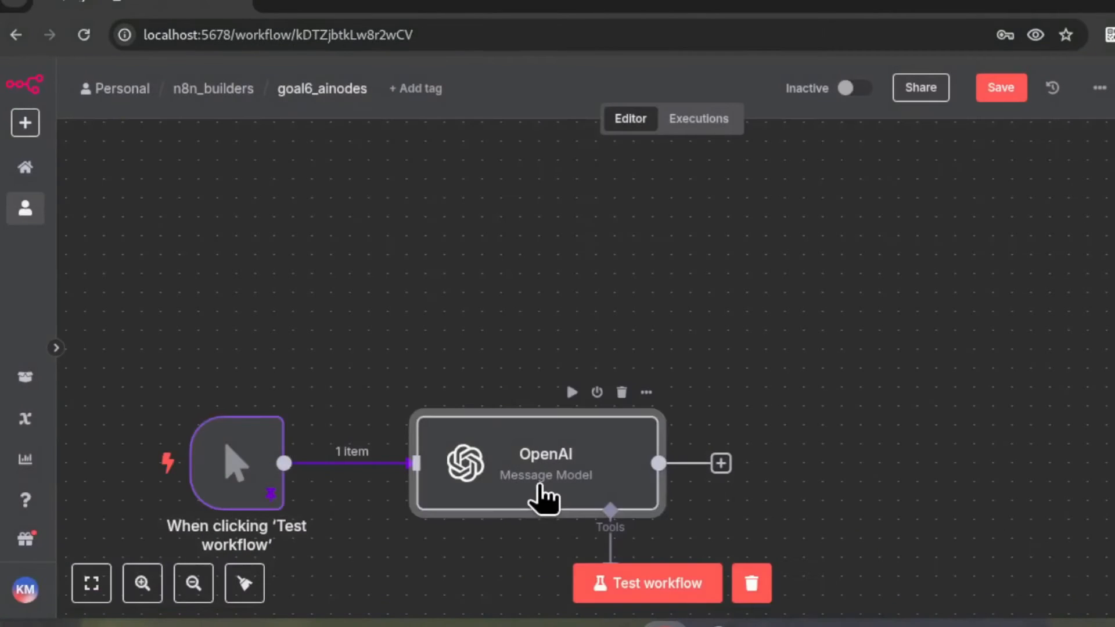
pyautogui.doubleClick(544, 498)
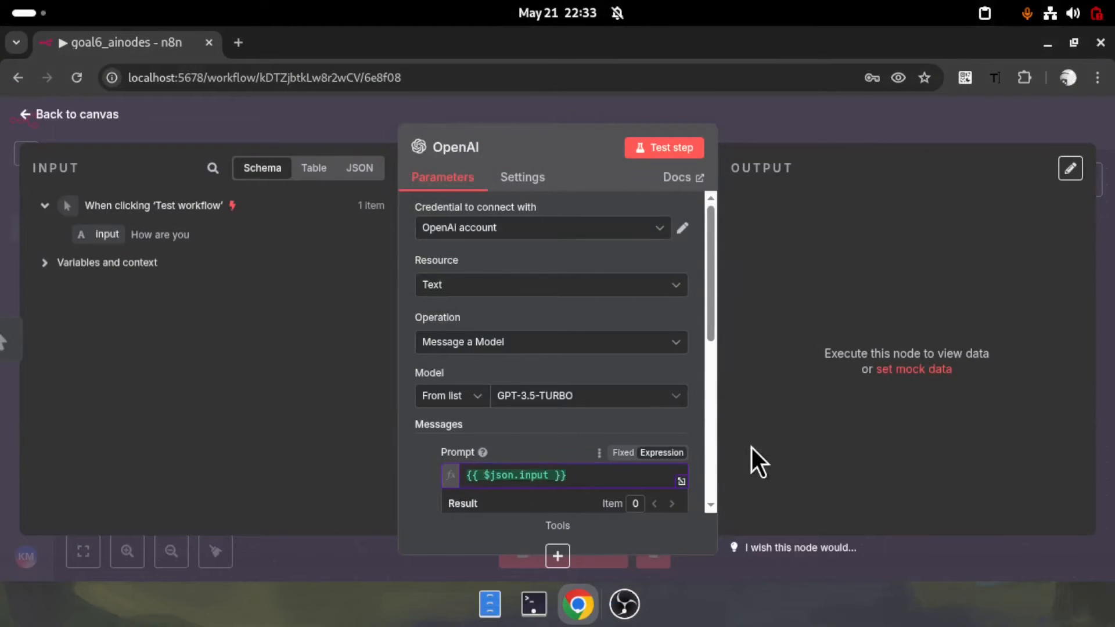
pyautogui.scroll(-3, 619, 441)
pyautogui.press('Left')
pyautogui.press('Left')
pyautogui.press('Left')
pyautogui.press('Left')
pyautogui.press('Left')
pyautogui.press('Left')
pyautogui.press('Left')
pyautogui.press('Left')
pyautogui.press('Left')
pyautogui.press('Left')
pyautogui.press('Left')
pyautogui.press('Left')
pyautogui.press('Left')
pyautogui.press('Left')
pyautogui.press('Left')
pyautogui.press('Left')
pyautogui.press('Left')
pyautogui.press('Return')
pyautogui.press('Up')
pyautogui.write('You are a help')
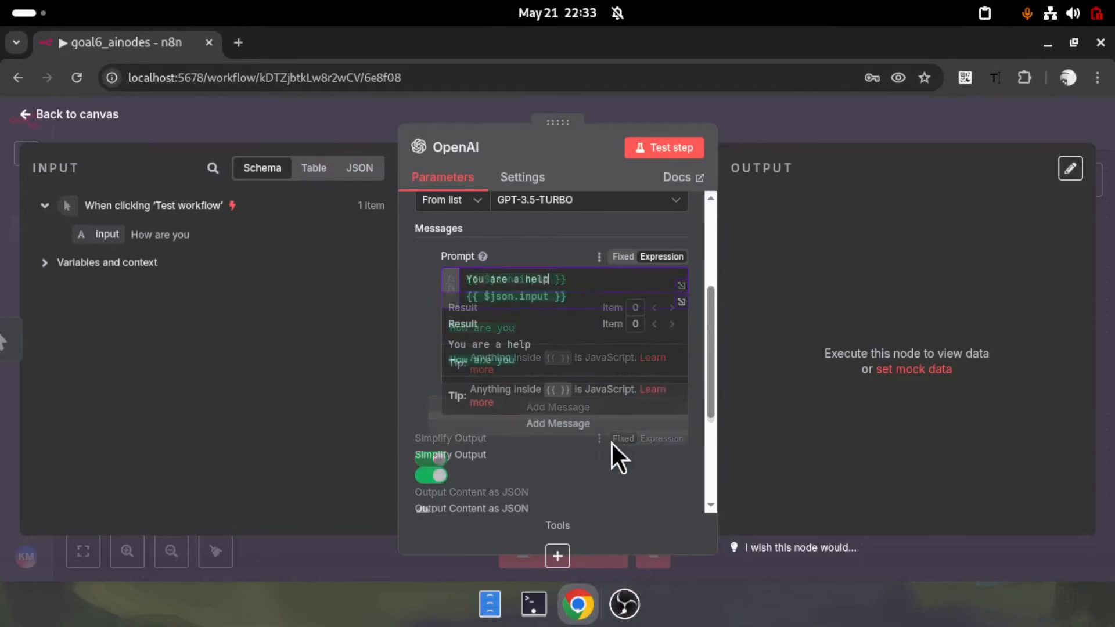
pyautogui.write('ful assistant. Respond to the below')
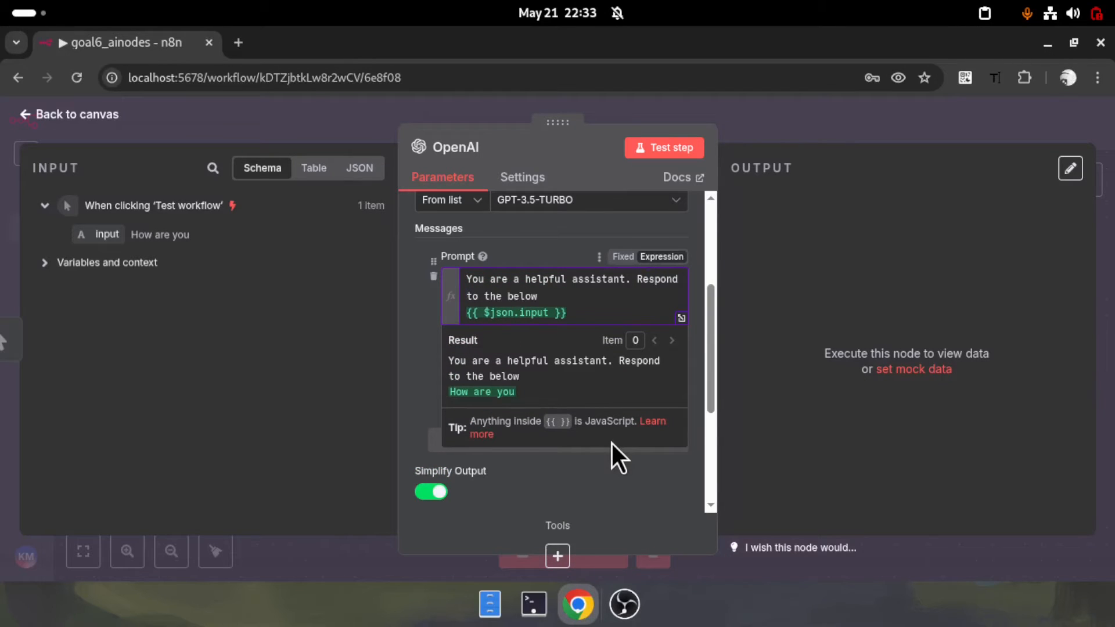
pyautogui.write(' dialogues from user')
pyautogui.click(668, 152)
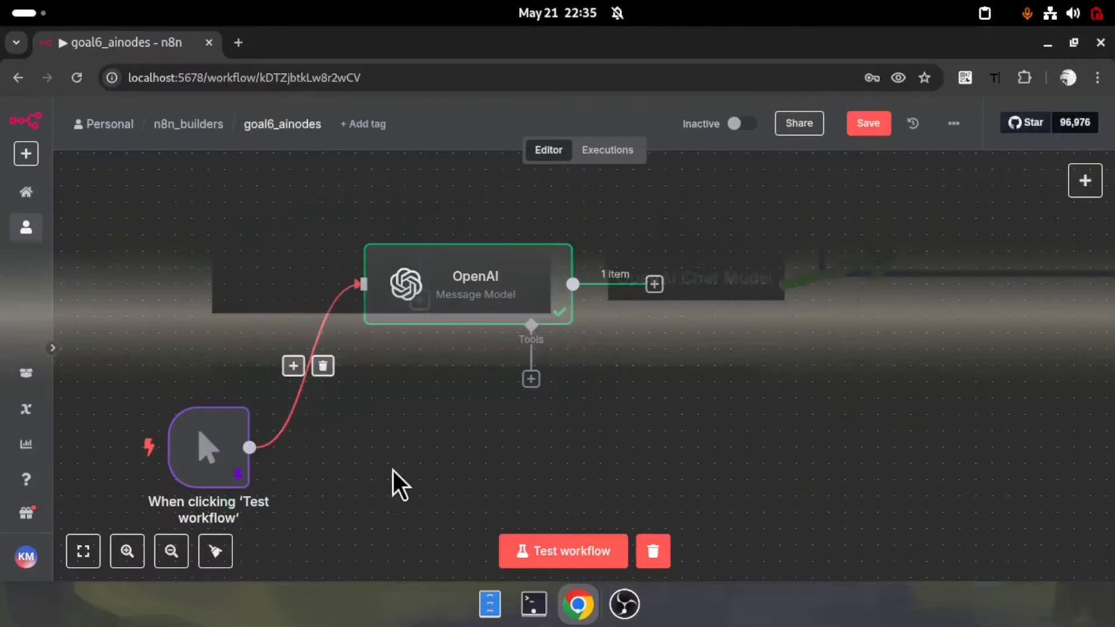
# Step: Add an Information Extractor node as a second branch from the manual trigger
pyautogui.click(655, 284)
pyautogui.click(891, 303)
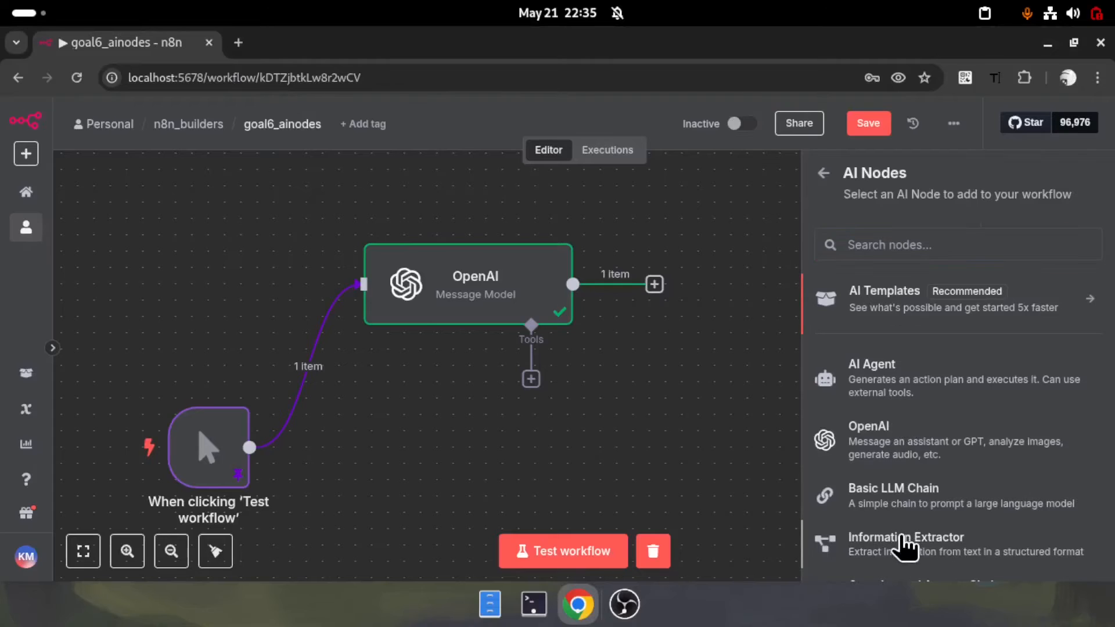
pyautogui.click(907, 535)
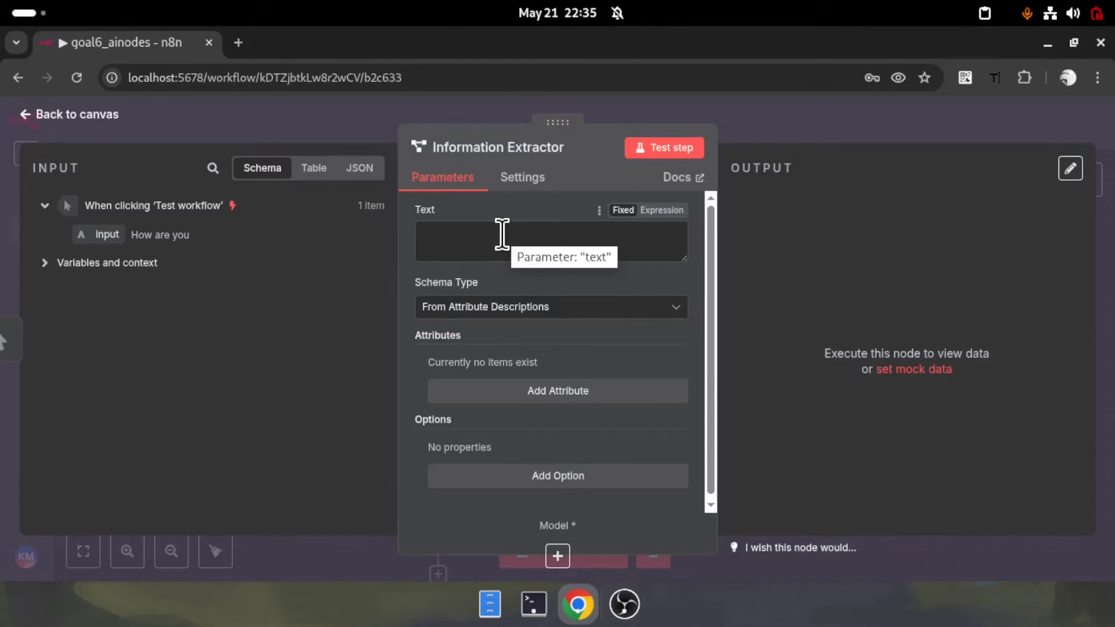
# Step: Attach an OpenAI Chat Model to the Information Extractor and choose its model from the list
pyautogui.click(558, 555)
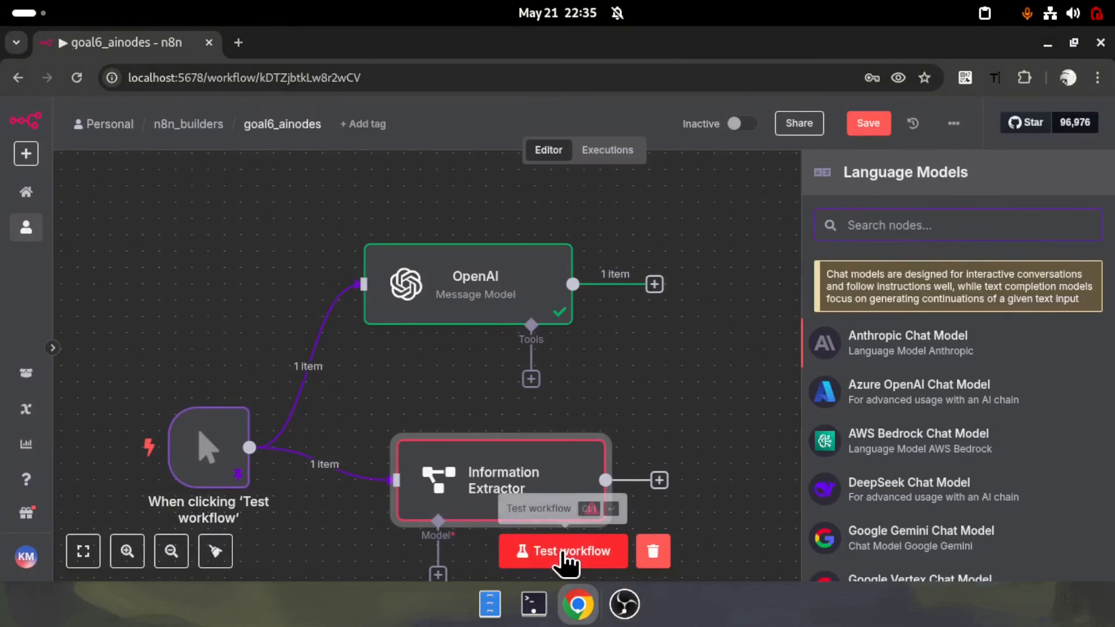
pyautogui.scroll(-1, 973, 443)
pyautogui.scroll(-5, 974, 442)
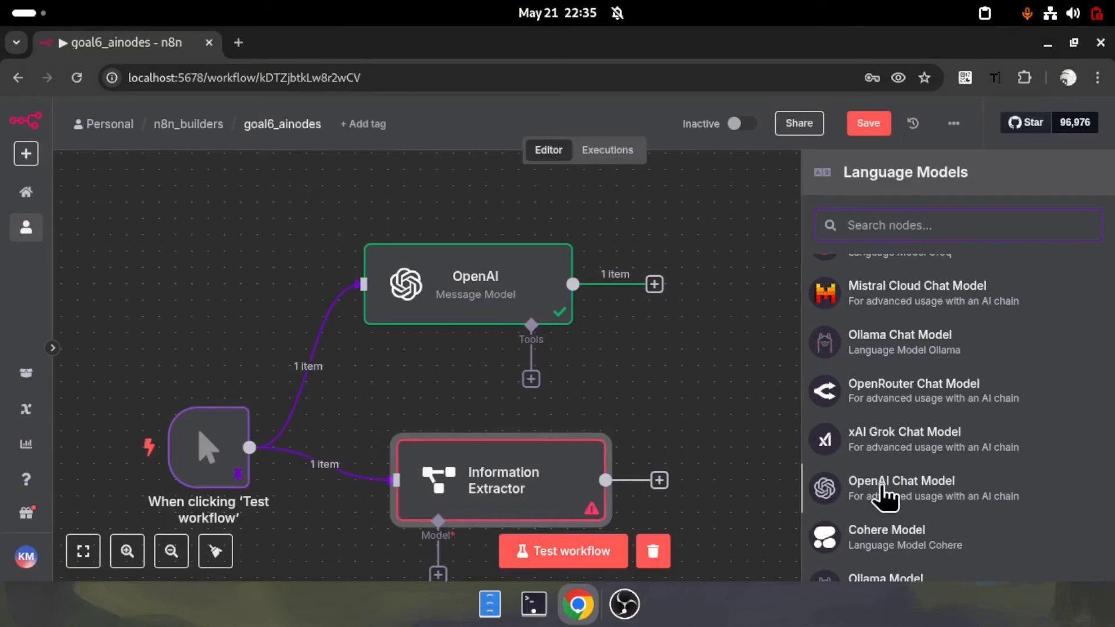
pyautogui.click(884, 494)
pyautogui.click(535, 277)
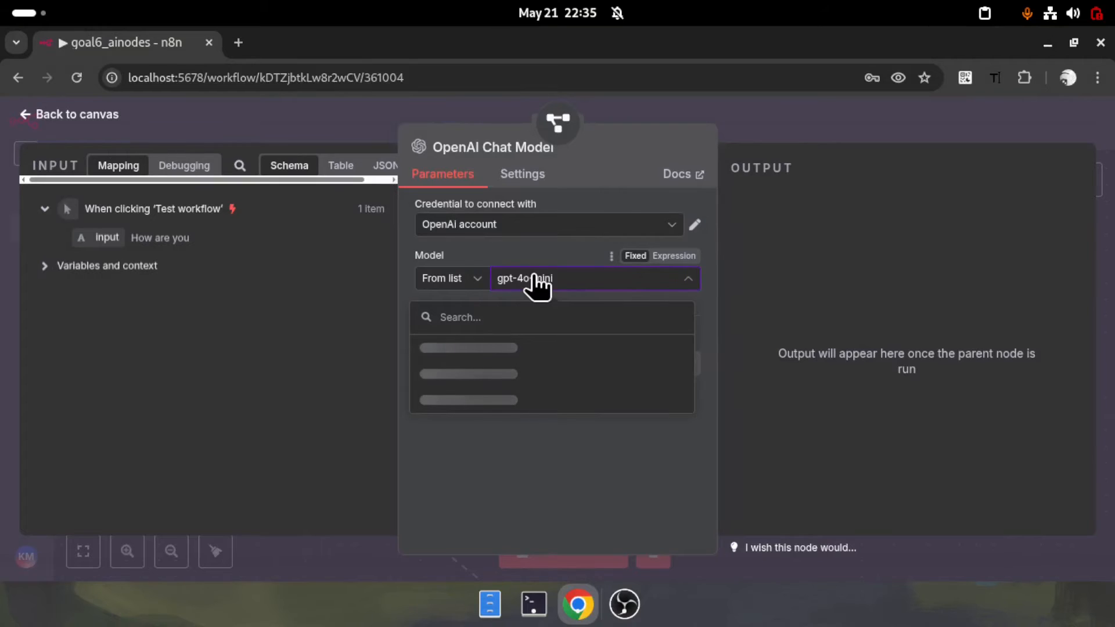
pyautogui.click(466, 429)
pyautogui.press('Escape')
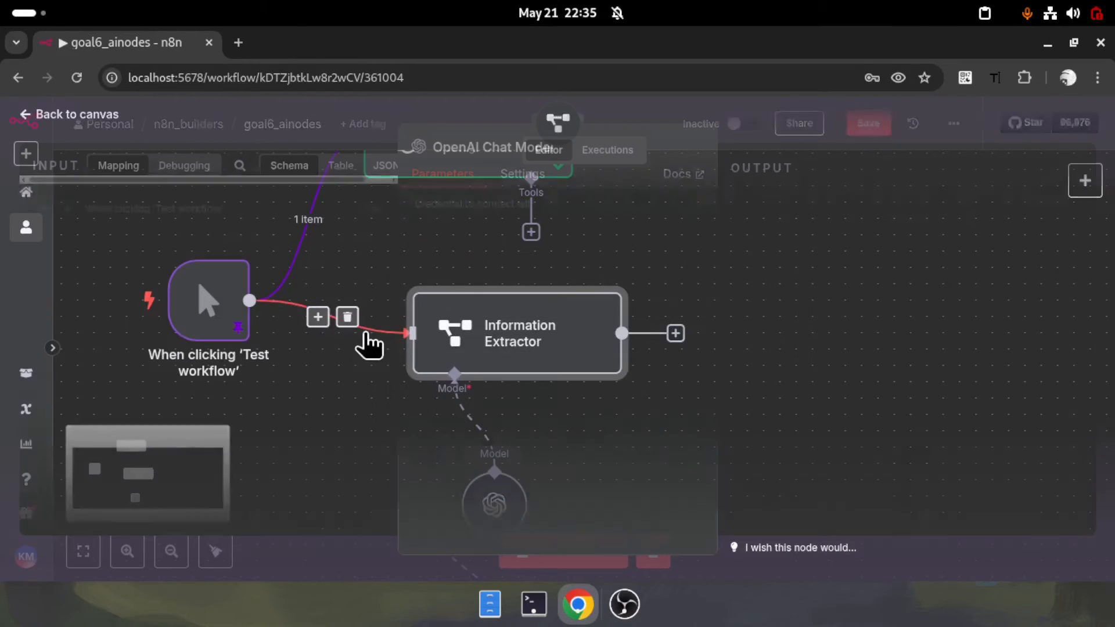
# Step: Set the Information Extractor's text to "I am insight builder and I love to work on problem solving"
pyautogui.doubleClick(528, 339)
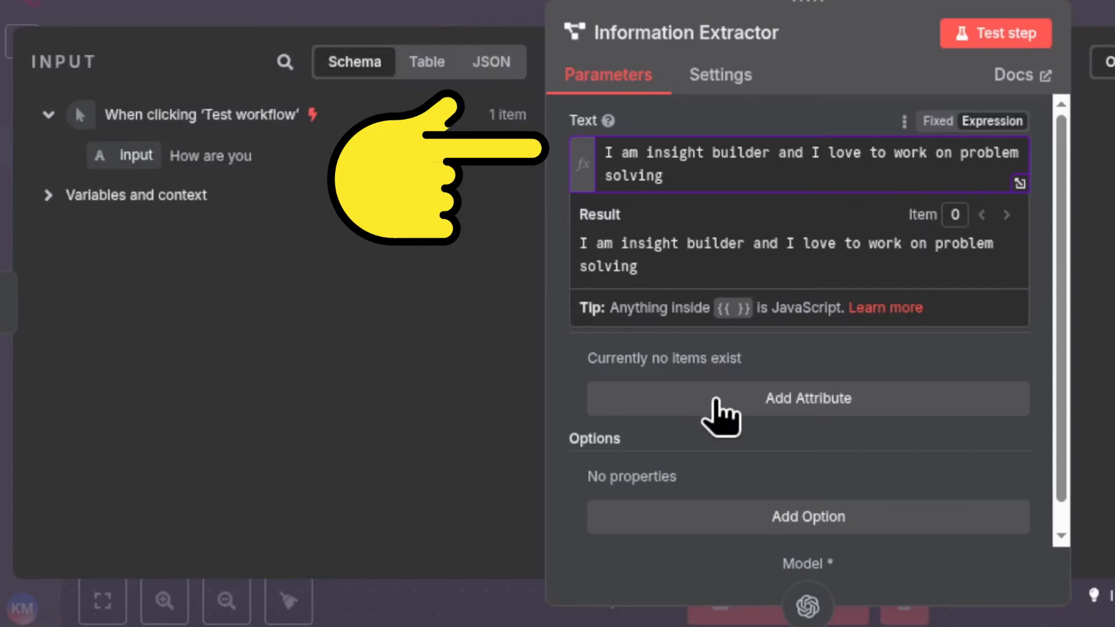
# Step: Add a String attribute named person_name with the description "This is a name of a person"
pyautogui.click(720, 415)
pyautogui.click(695, 395)
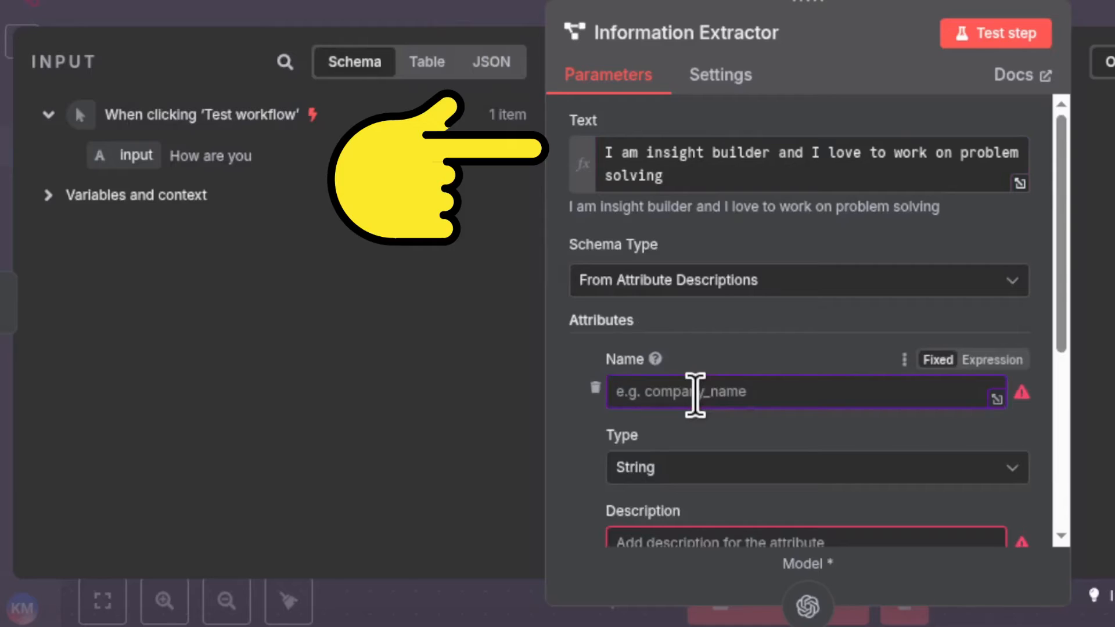
pyautogui.write('name')
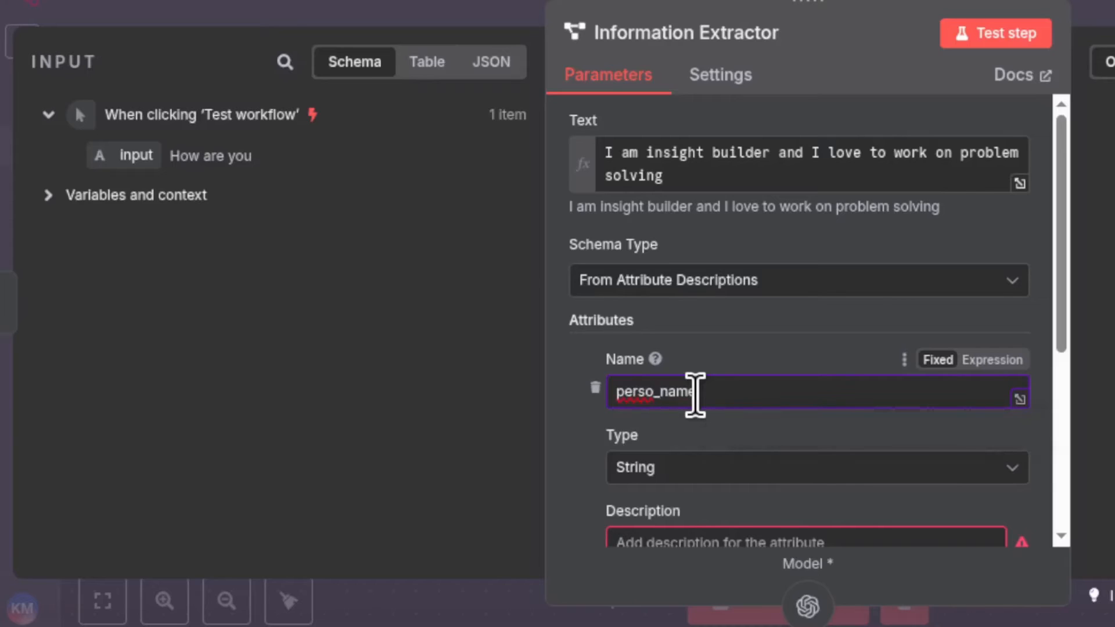
pyautogui.write('n')
pyautogui.scroll(-5, 791, 386)
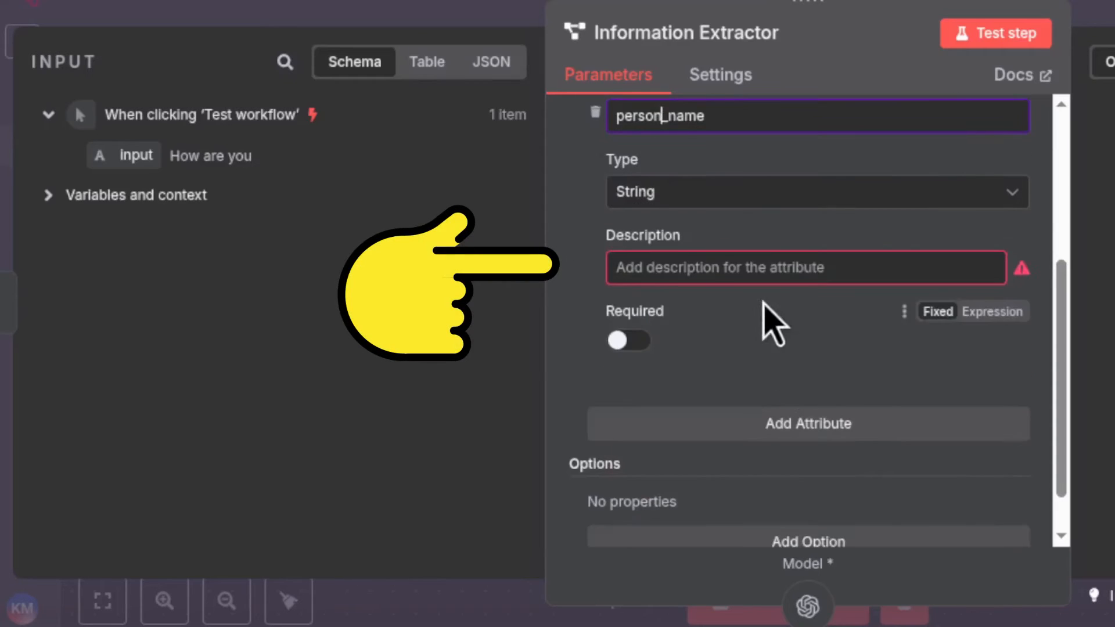
pyautogui.click(765, 264)
pyautogui.write('This is')
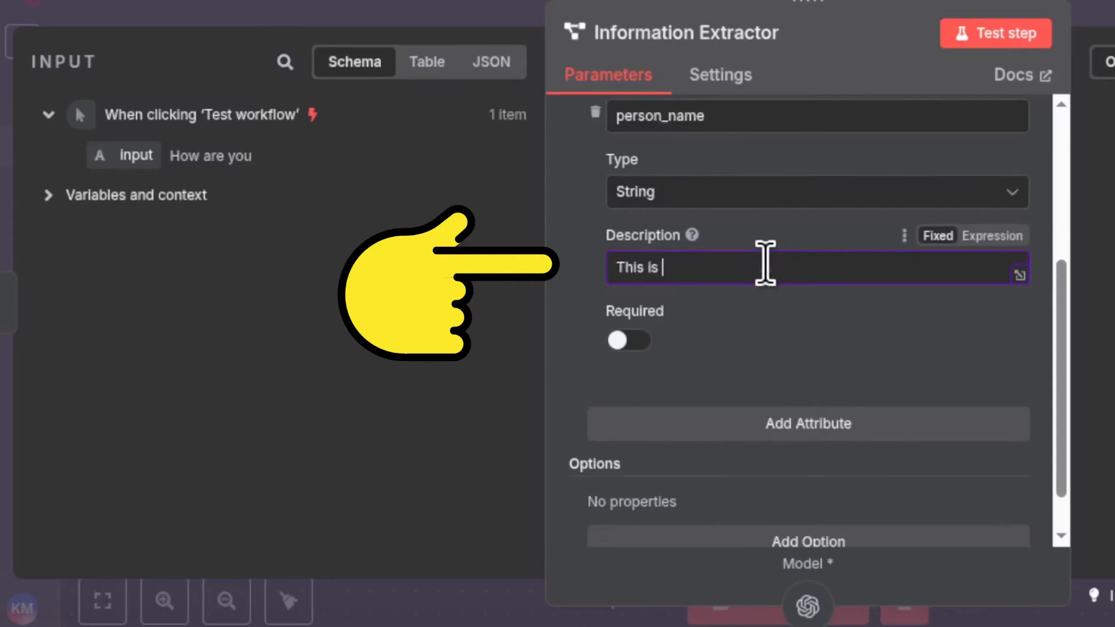
pyautogui.write(' a name of a person')
# Step: Add a second String attribute named hobby with the description "this is something a person loves or likes to do"
pyautogui.click(835, 437)
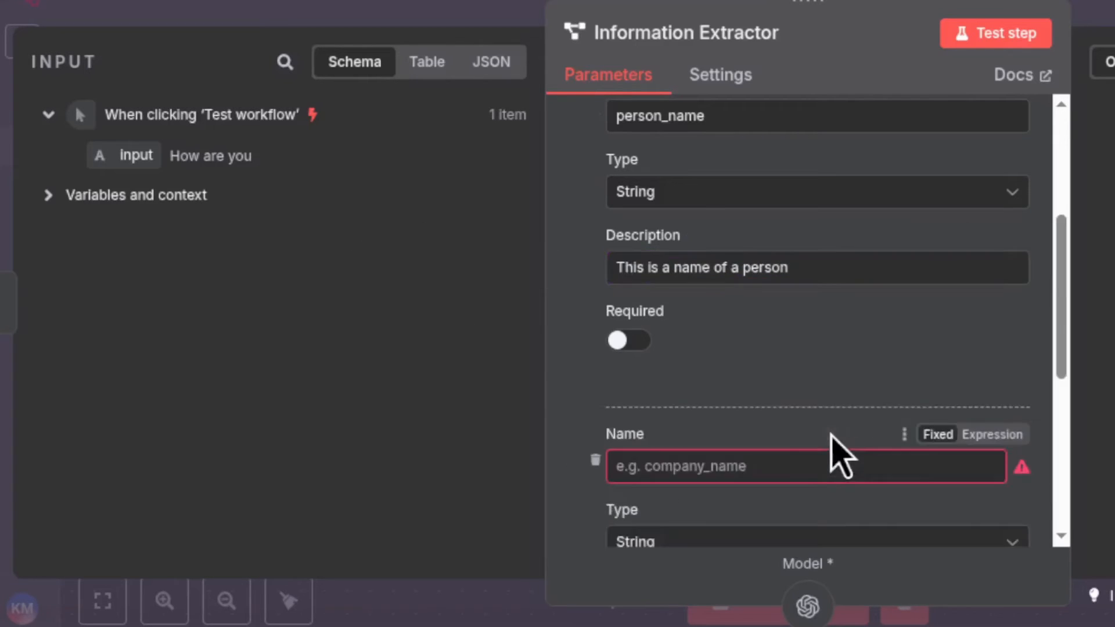
pyautogui.scroll(-5, 831, 435)
pyautogui.click(778, 190)
pyautogui.write('hobb')
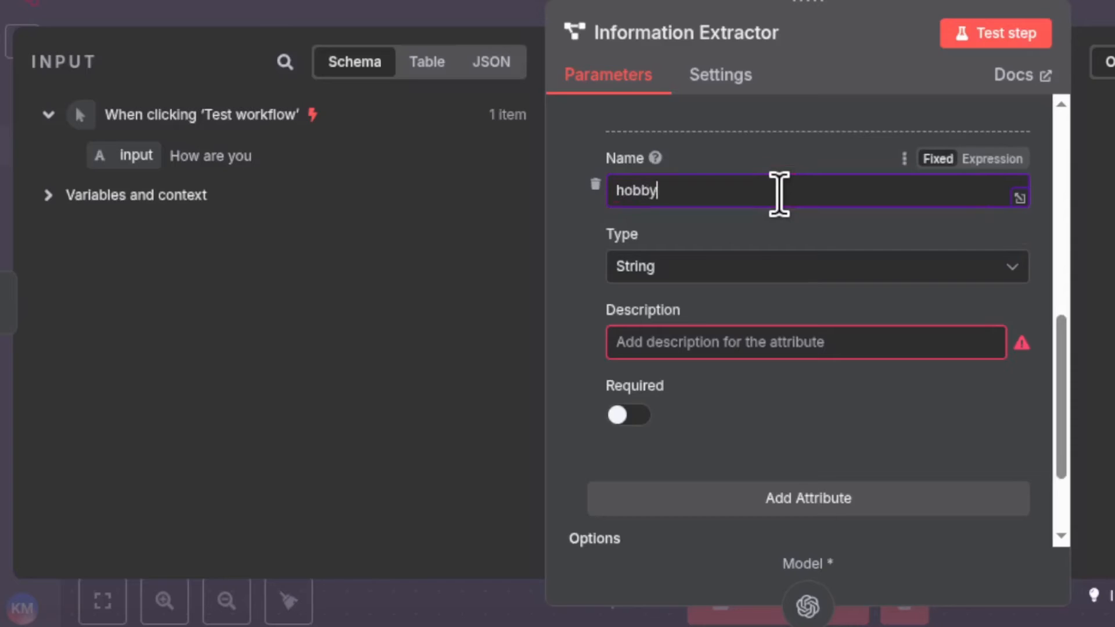
pyautogui.write('y')
pyautogui.click(818, 338)
pyautogui.write('this is something a perso')
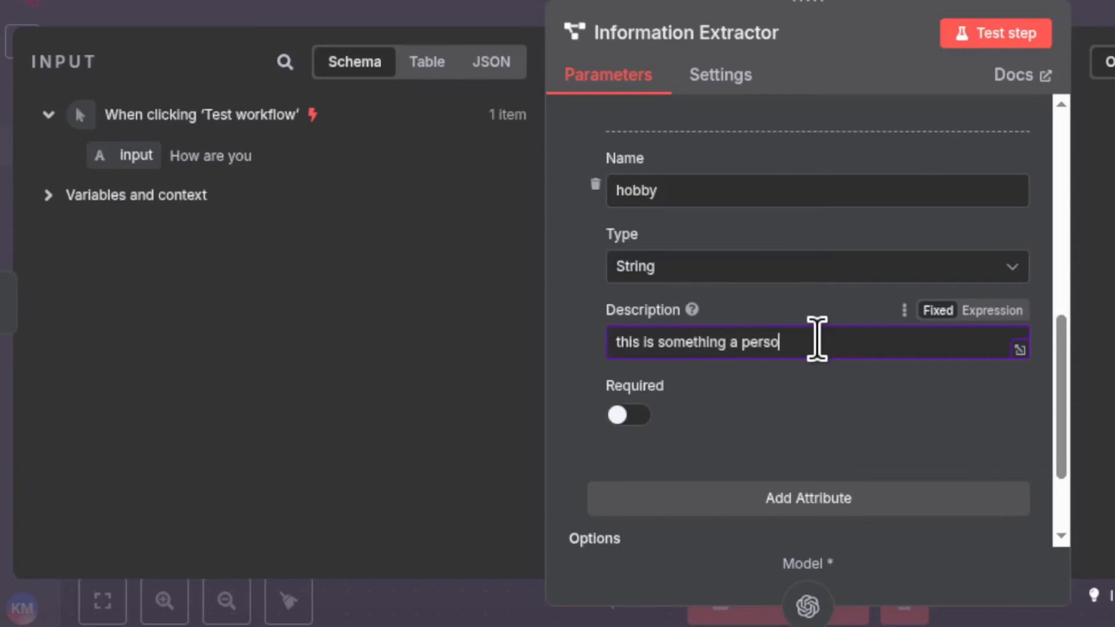
pyautogui.write('n loves or likes to do')
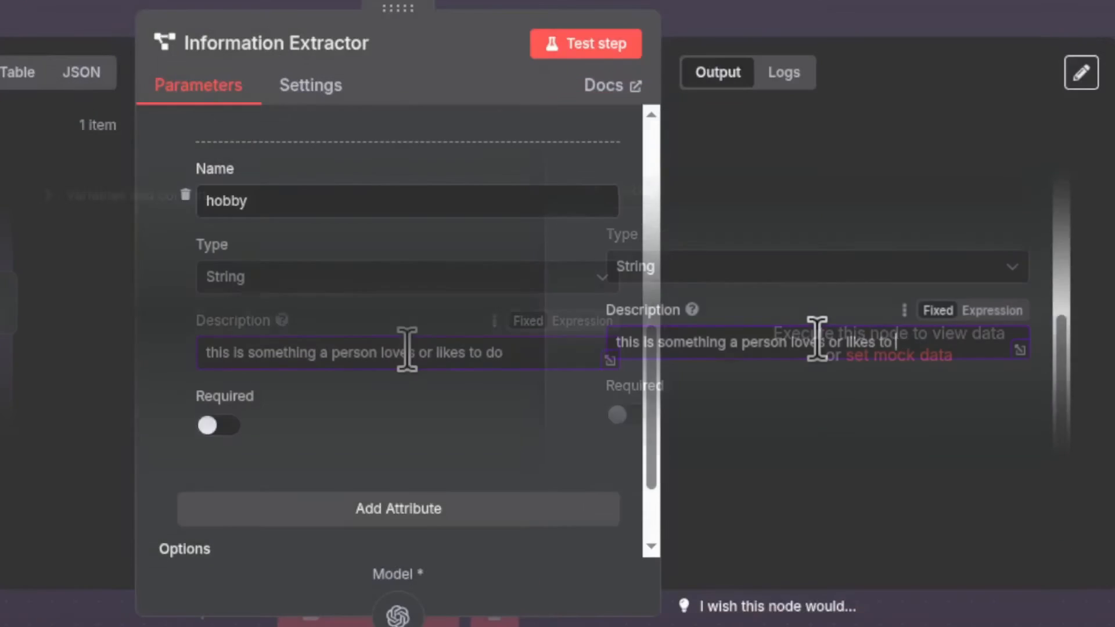
# Step: Review the Information Extractor's text and attributes, and test the step
pyautogui.scroll(5, 734, 349)
pyautogui.scroll(5, 243, 355)
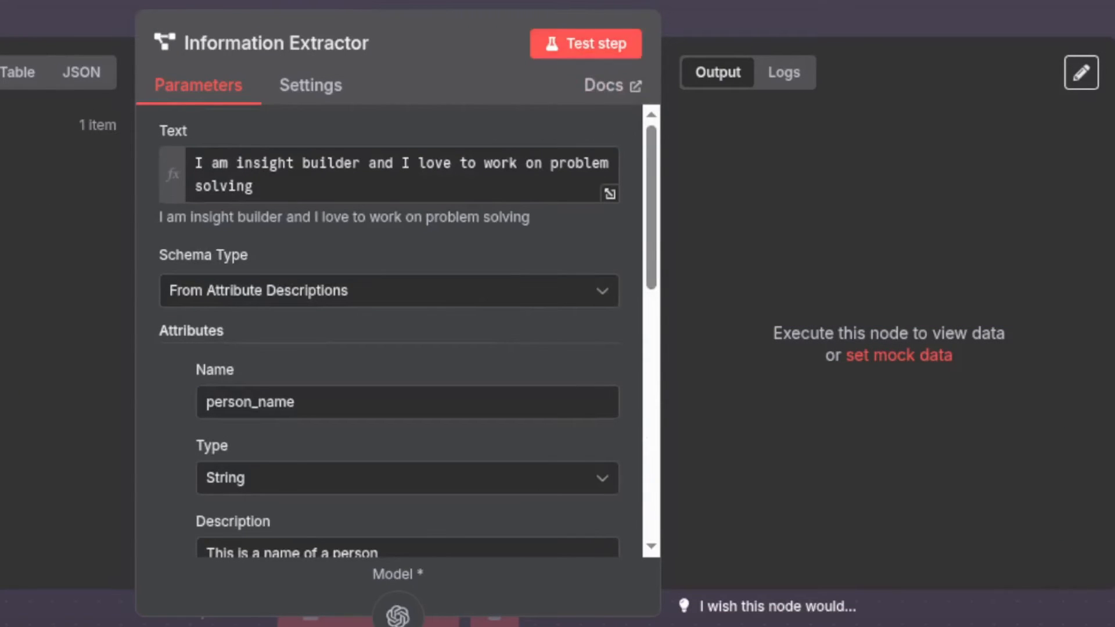
pyautogui.click(605, 44)
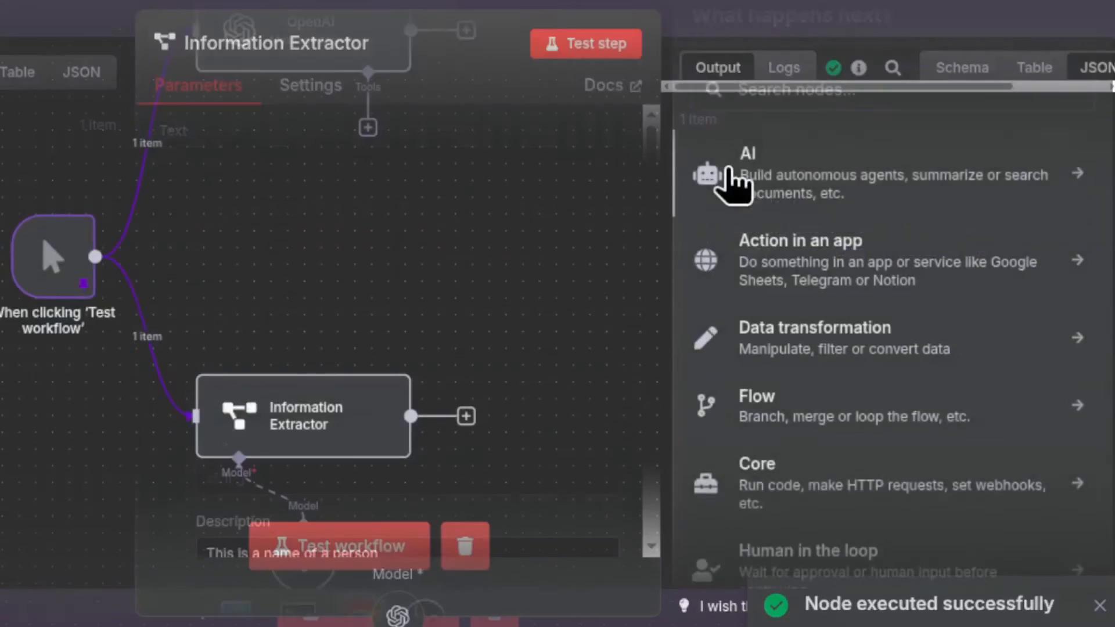
# Step: Add a Simple Vector Store node with the "Add documents to vector store" action as a third branch from the manual trigger
pyautogui.click(737, 184)
pyautogui.scroll(-2, 876, 358)
pyautogui.scroll(-5, 874, 357)
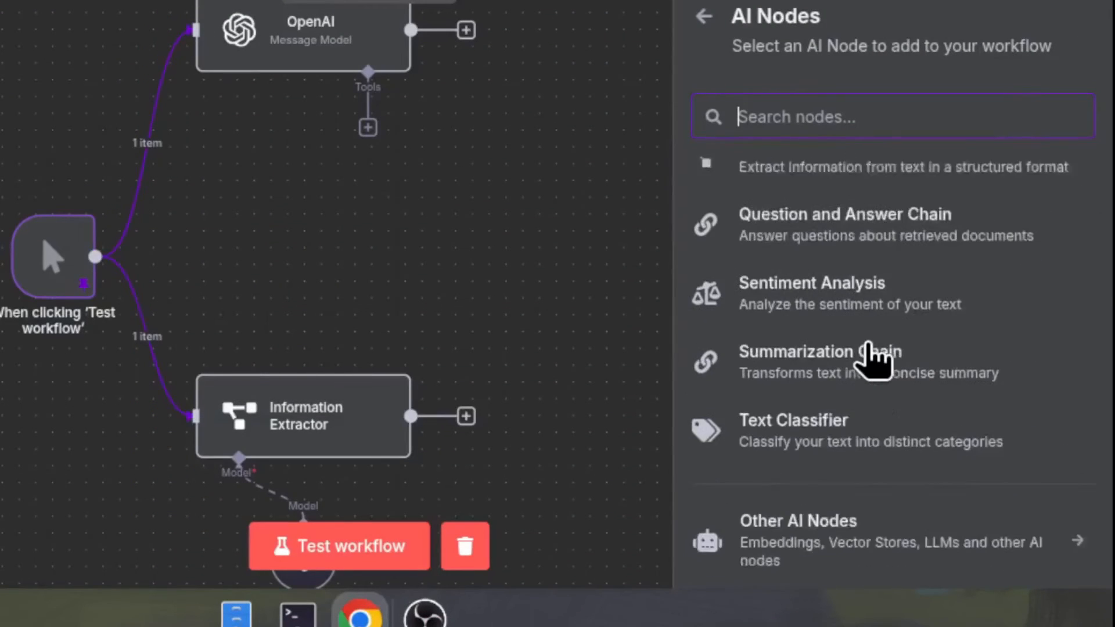
pyautogui.click(854, 491)
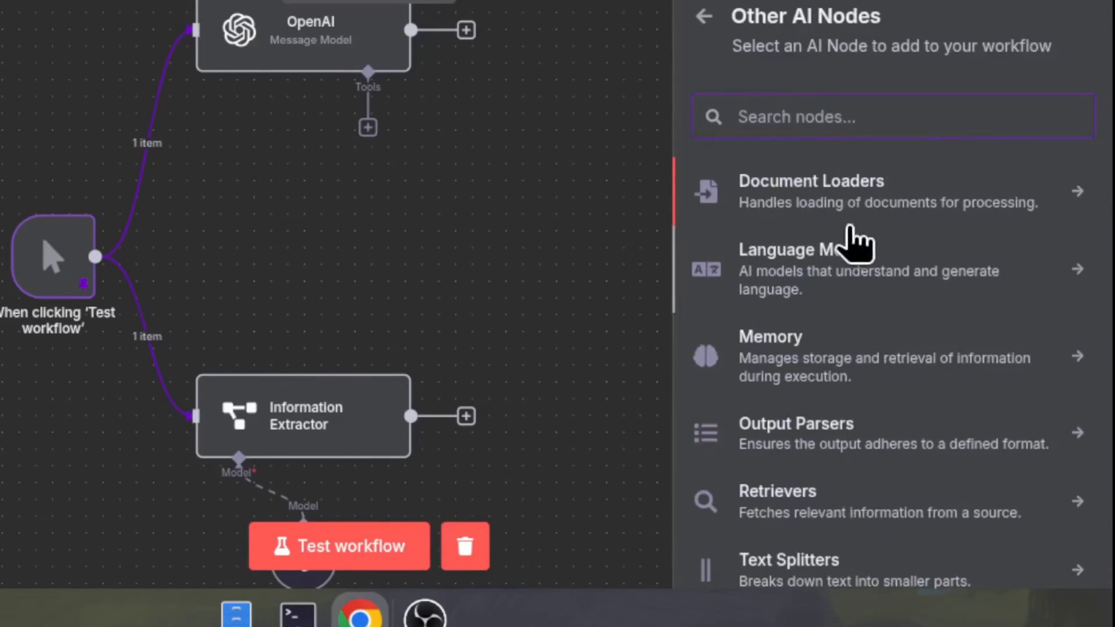
pyautogui.scroll(-5, 859, 575)
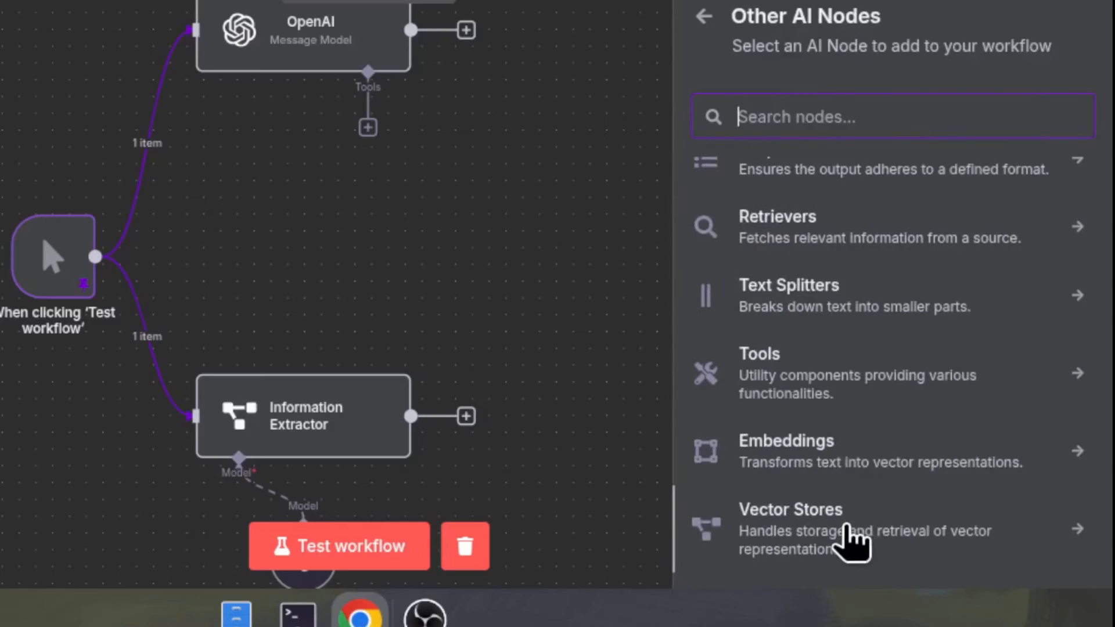
pyautogui.click(851, 540)
pyautogui.scroll(-2, 848, 436)
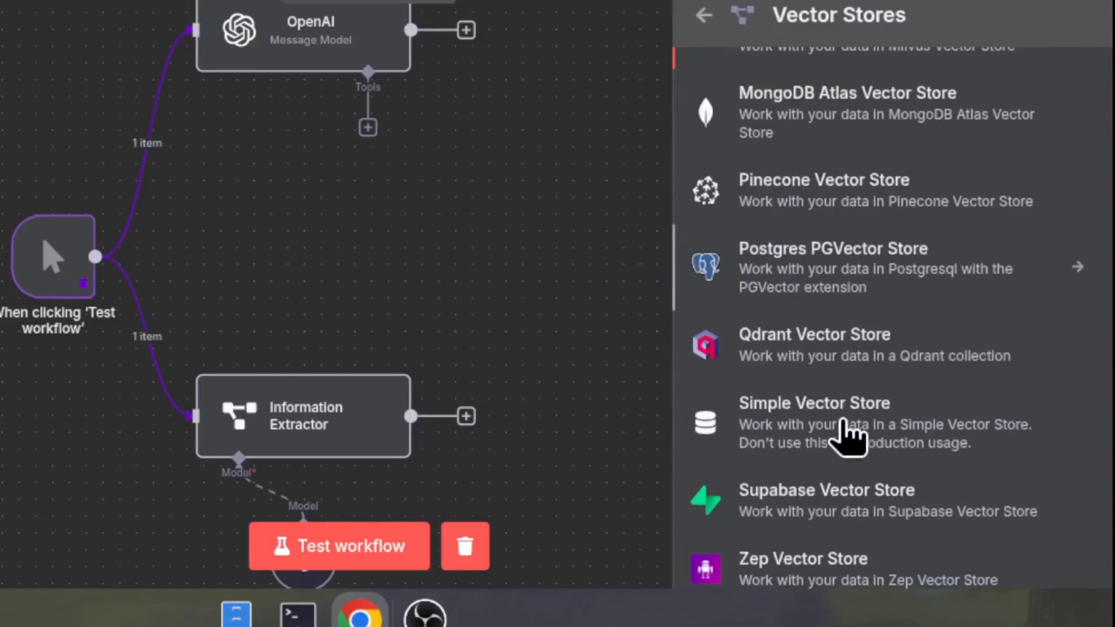
pyautogui.click(843, 435)
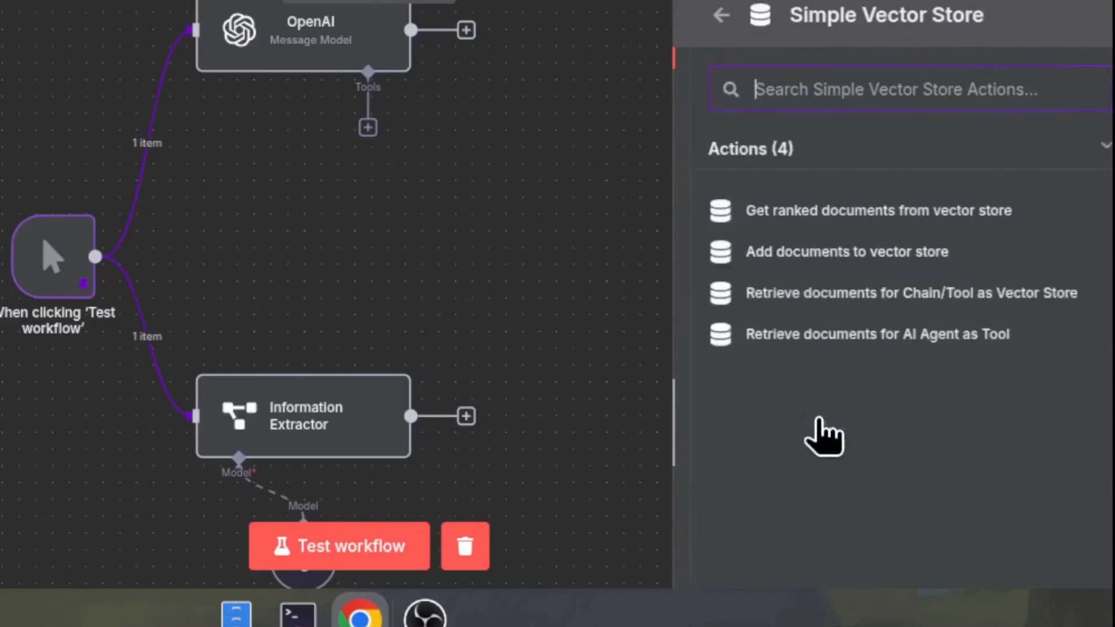
pyautogui.click(780, 251)
# Step: Review the Simple Vector Store's memory key and available operation modes, keep Insert Documents, and return to the canvas
pyautogui.moveTo(299, 19); pyautogui.dragTo(618, 22)
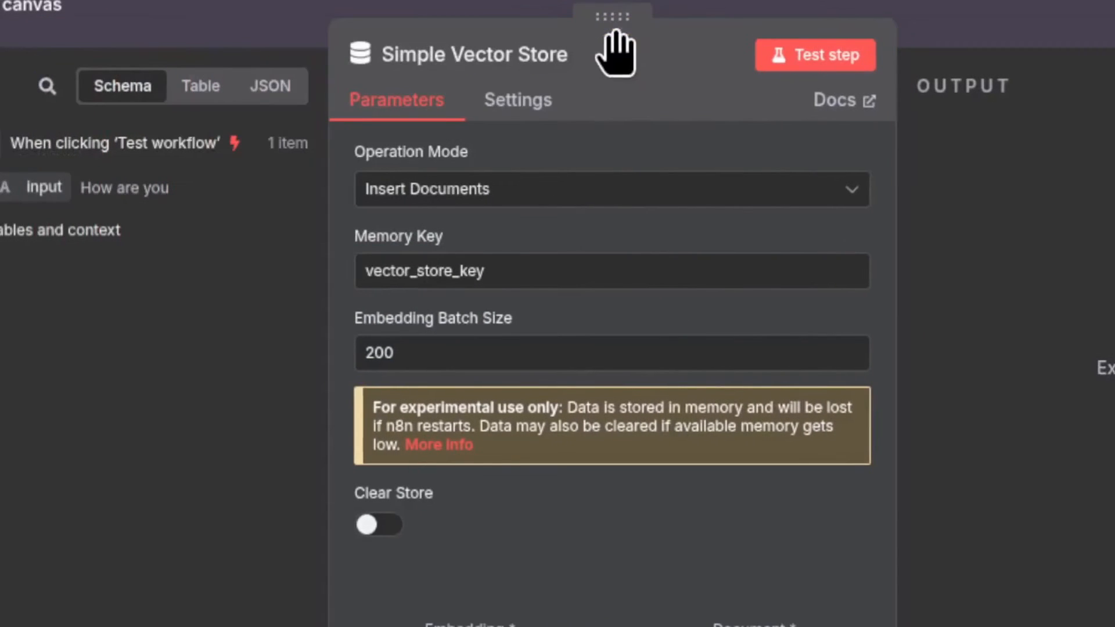
pyautogui.moveTo(498, 274); pyautogui.dragTo(369, 273)
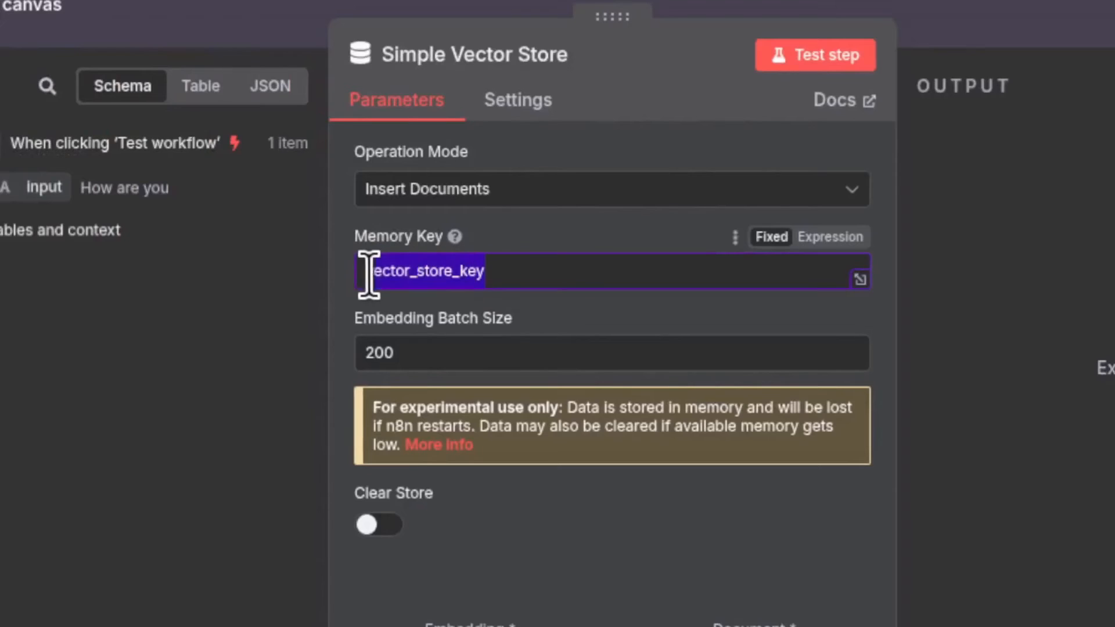
pyautogui.click(555, 180)
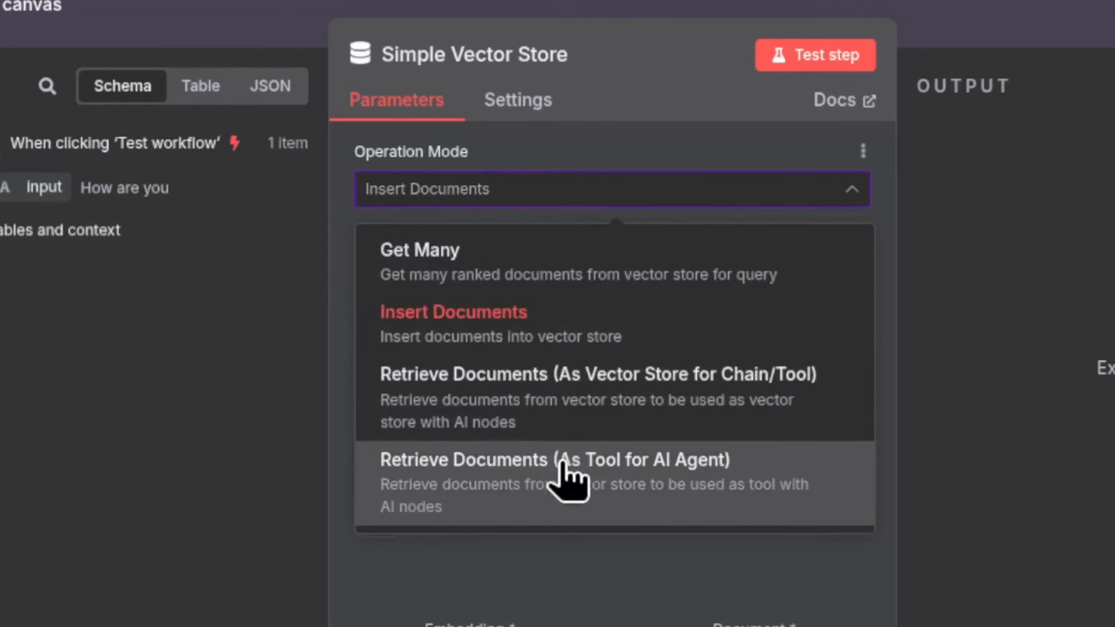
pyautogui.click(566, 313)
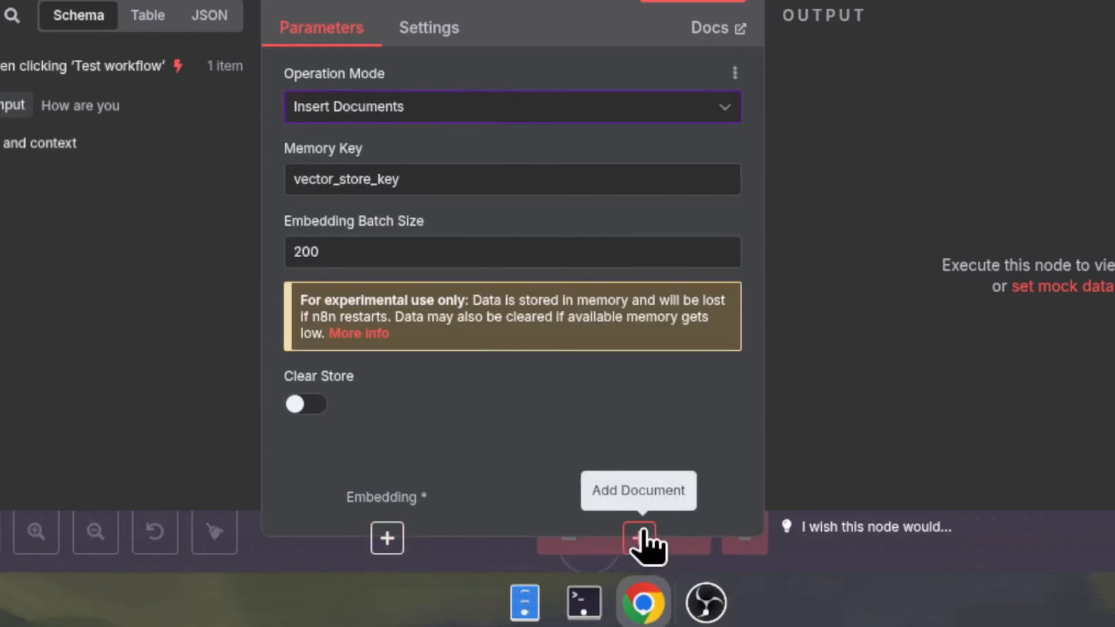
pyautogui.click(224, 203)
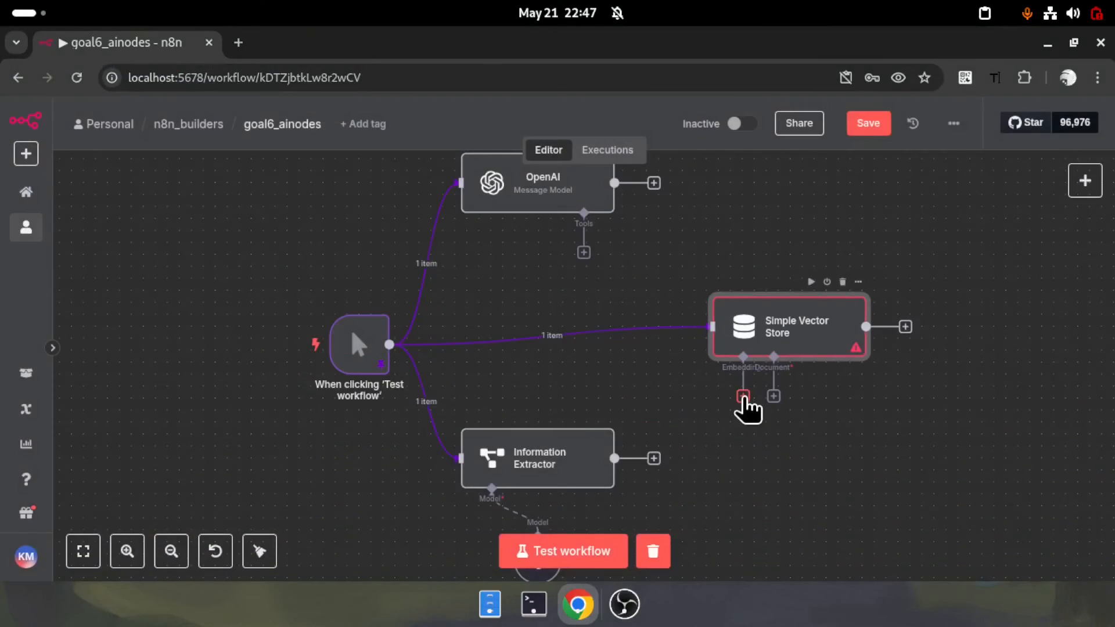
# Step: Attach Embeddings OpenAI with the text-embedding-3-small model to the Simple Vector Store and position it beneath that node
pyautogui.click(744, 398)
pyautogui.scroll(-3, 903, 453)
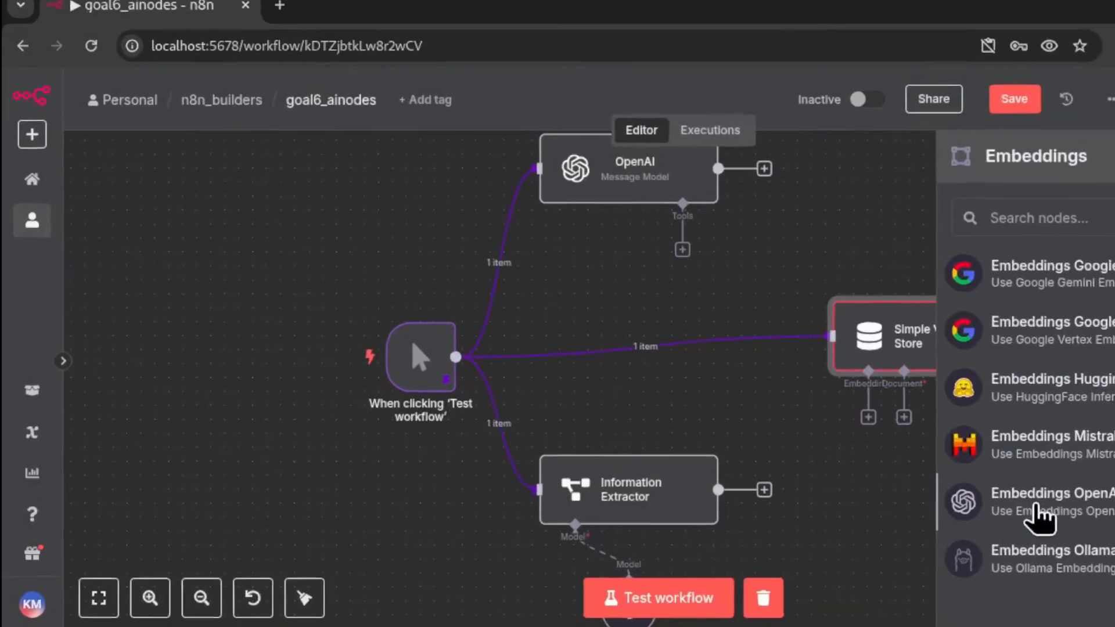
pyautogui.click(886, 471)
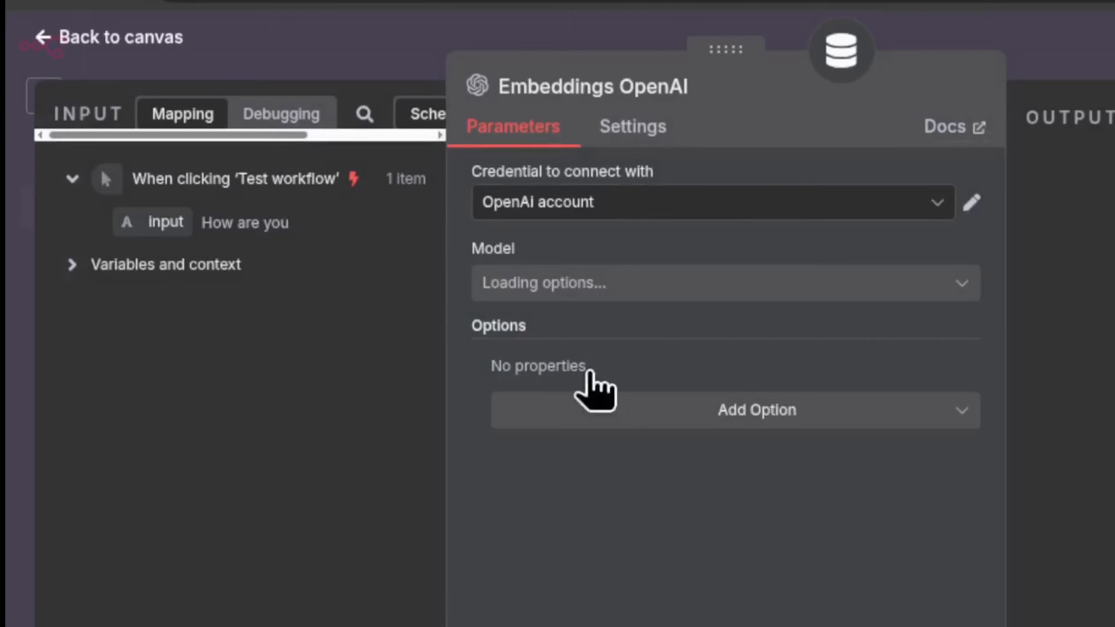
pyautogui.click(600, 294)
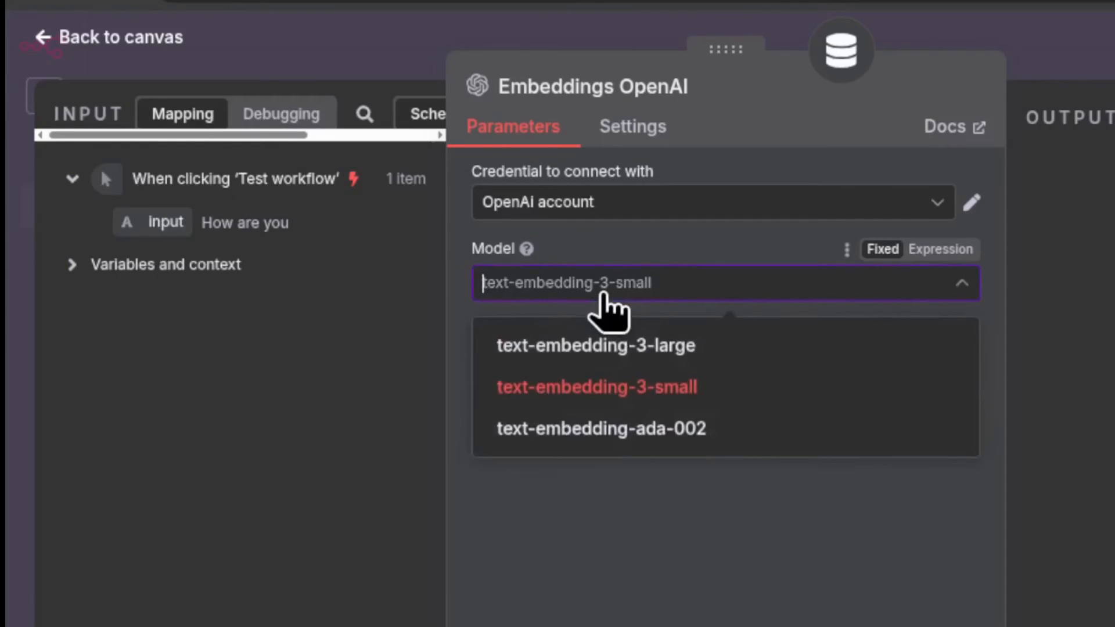
pyautogui.click(604, 294)
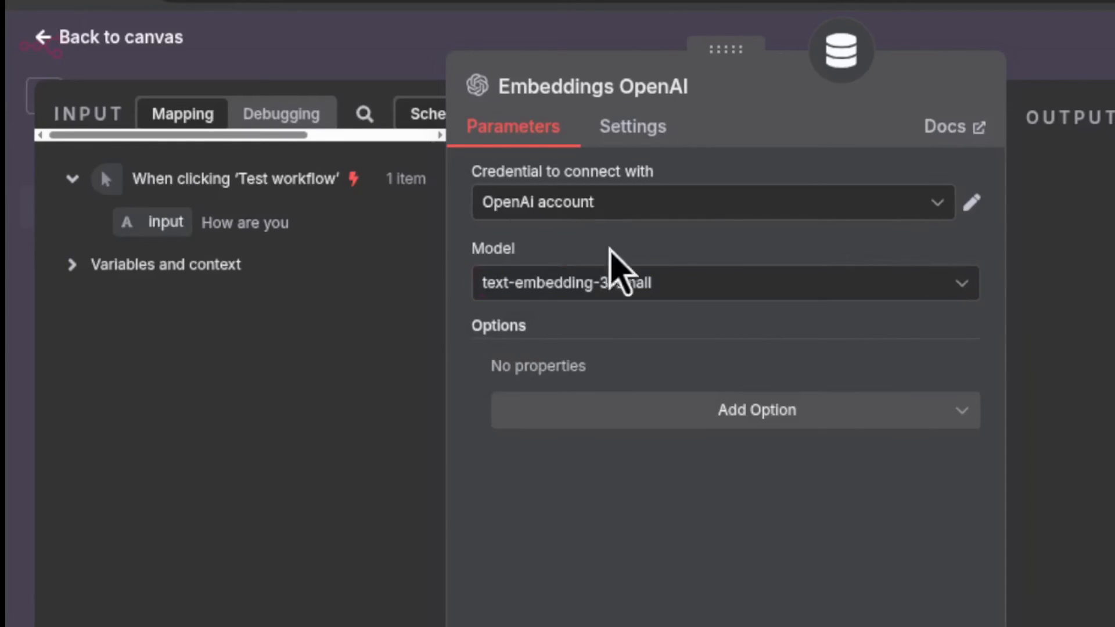
pyautogui.press('Escape')
pyautogui.moveTo(663, 473); pyautogui.dragTo(636, 469)
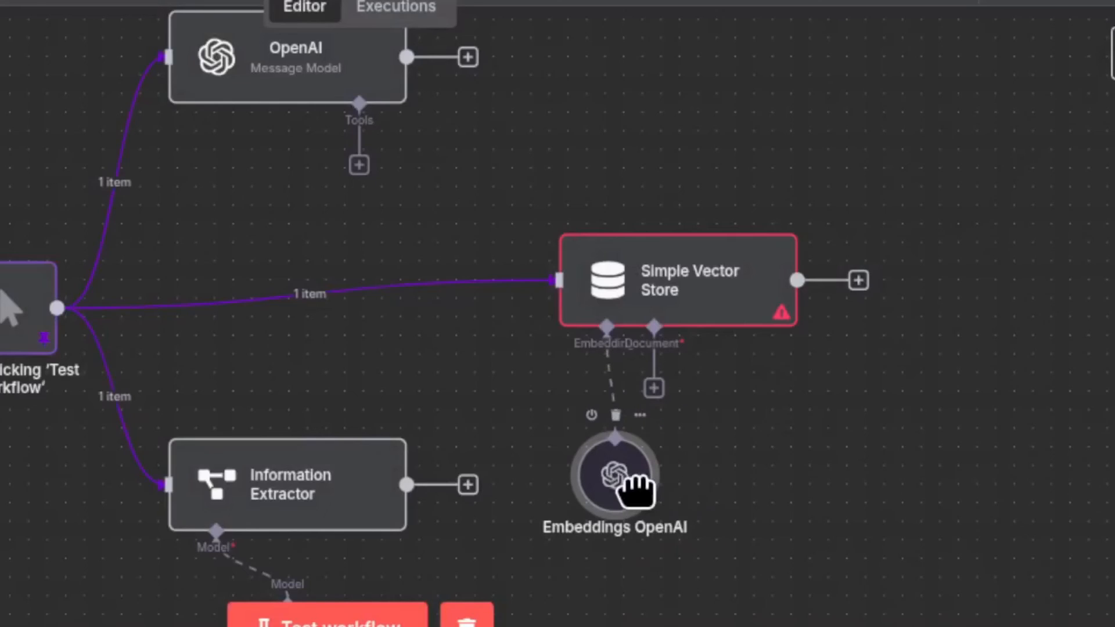
# Step: Attach a Default Data Loader to the Simple Vector Store and give it a Recursive Character Text Splitter with chunk size 5
pyautogui.click(654, 389)
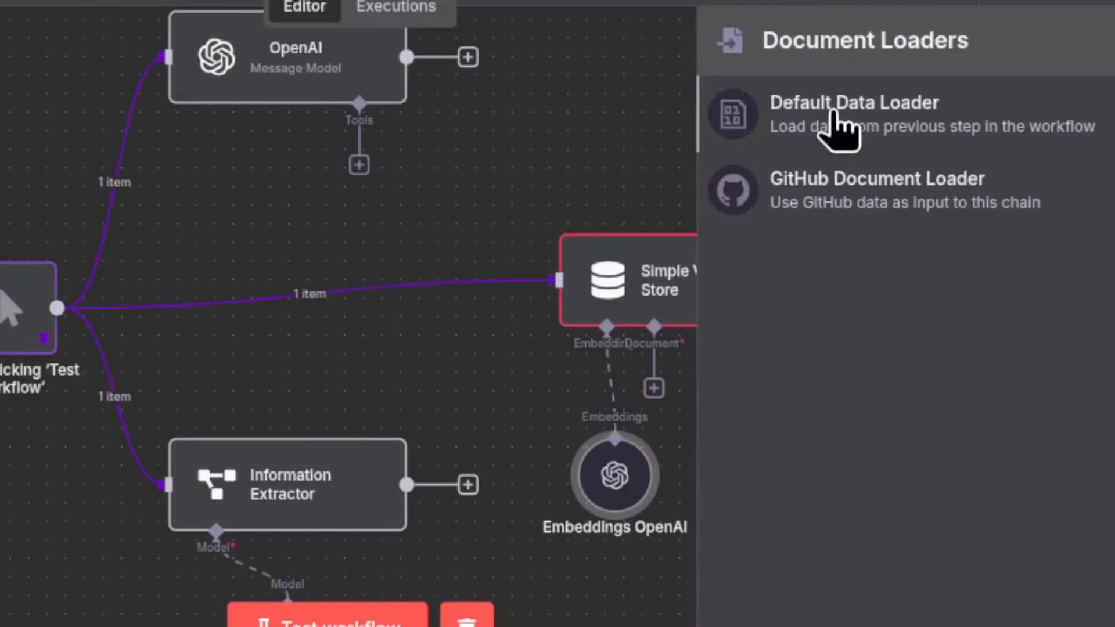
pyautogui.click(837, 125)
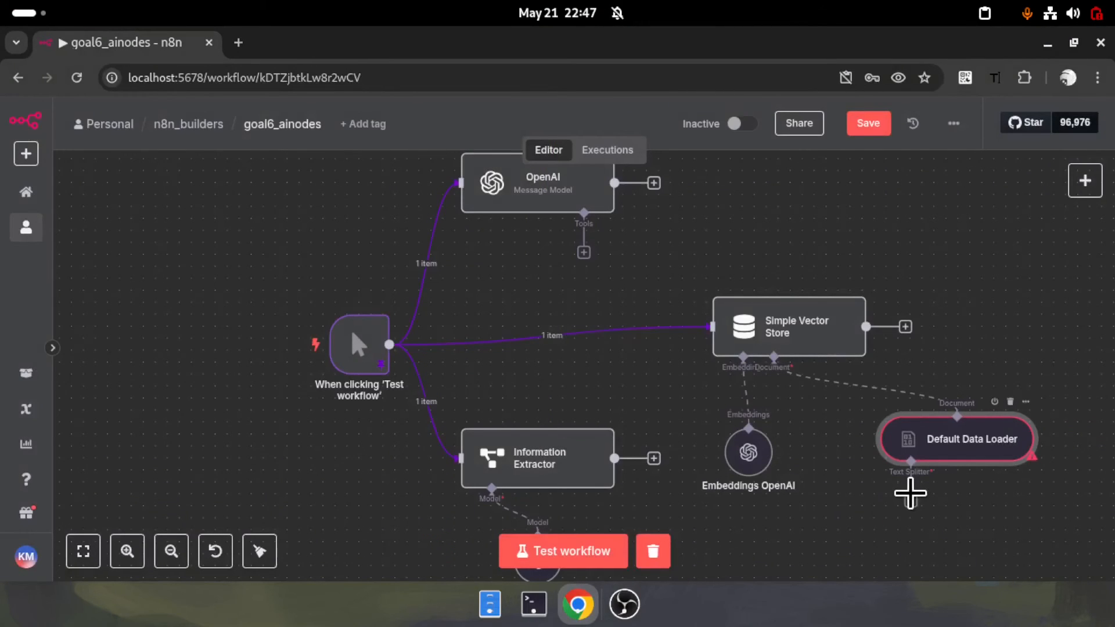
pyautogui.click(911, 493)
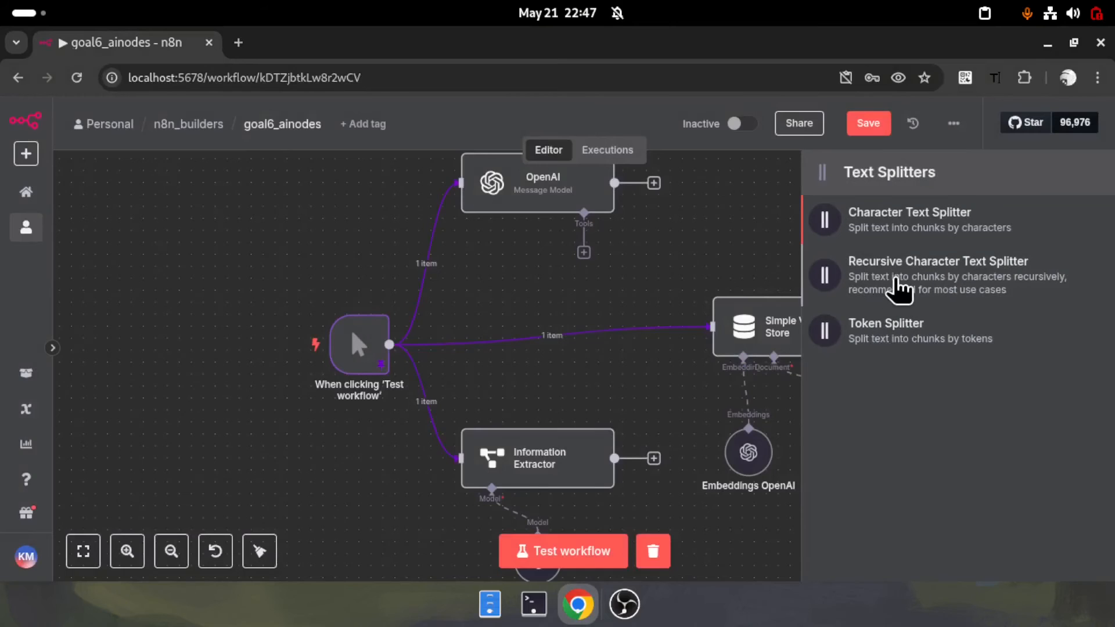
pyautogui.click(901, 288)
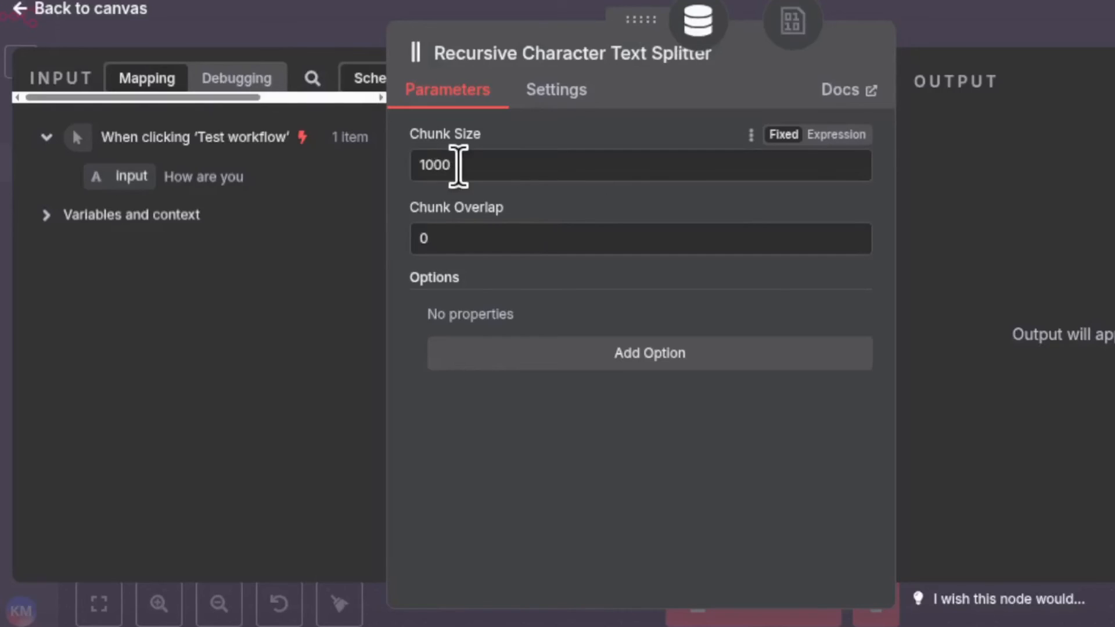
pyautogui.doubleClick(458, 166)
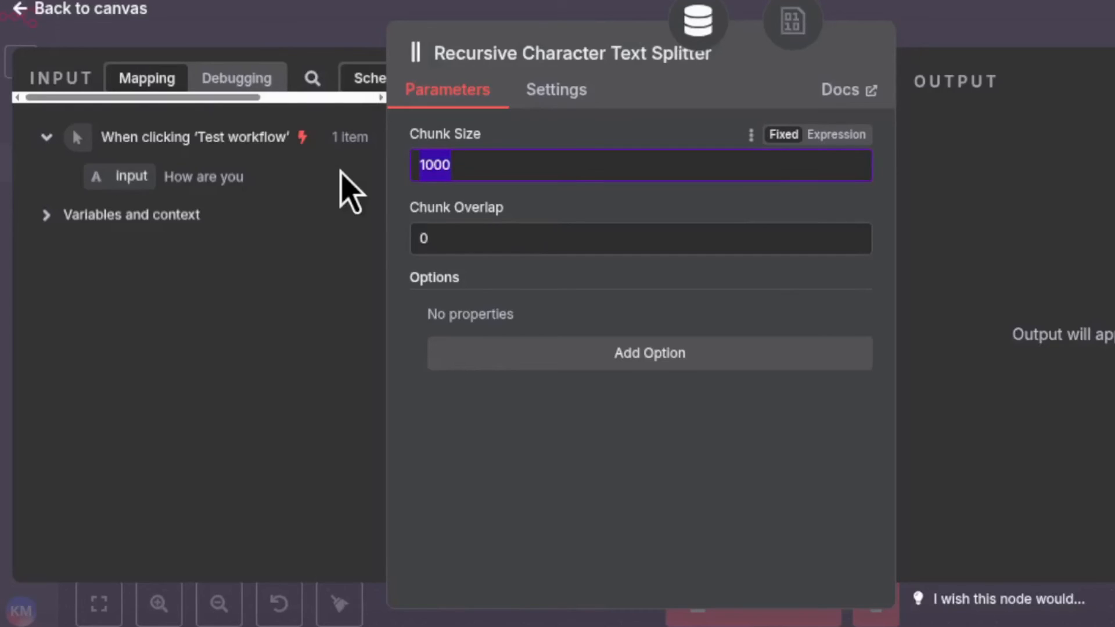
pyautogui.write('5')
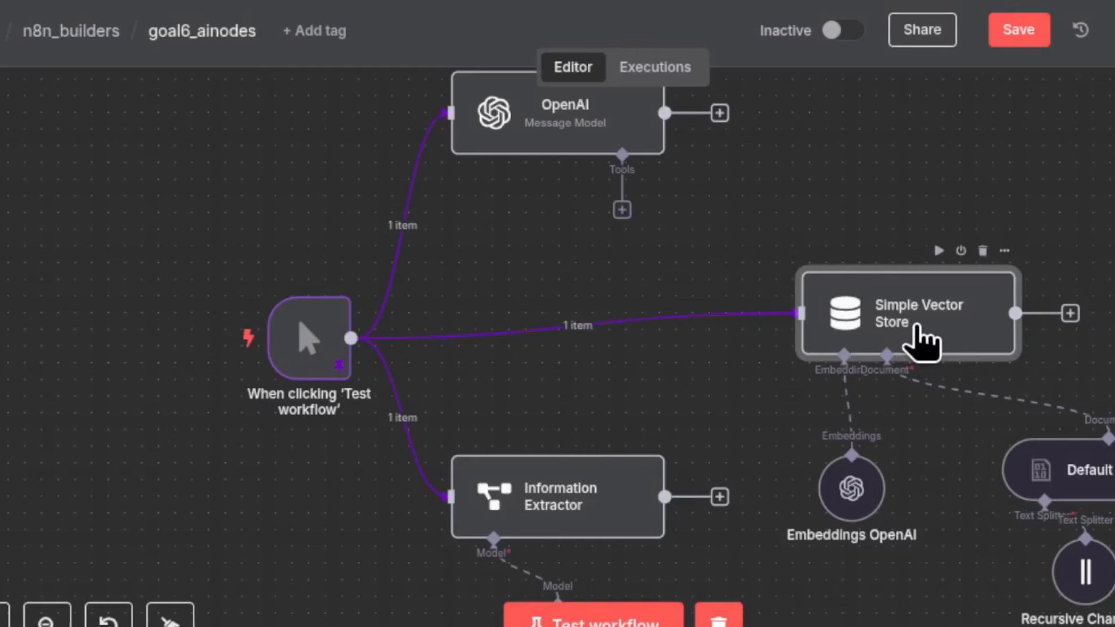
# Step: Test the Simple Vector Store step and examine the Default Data Loader's input and output in the logs
pyautogui.doubleClick(829, 318)
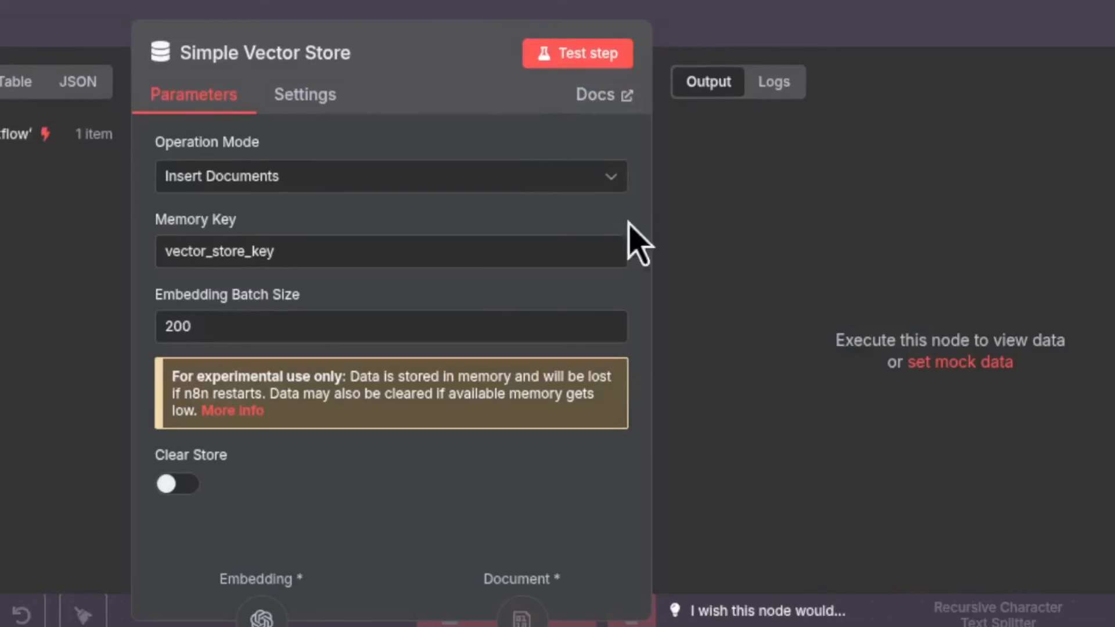
pyautogui.click(572, 57)
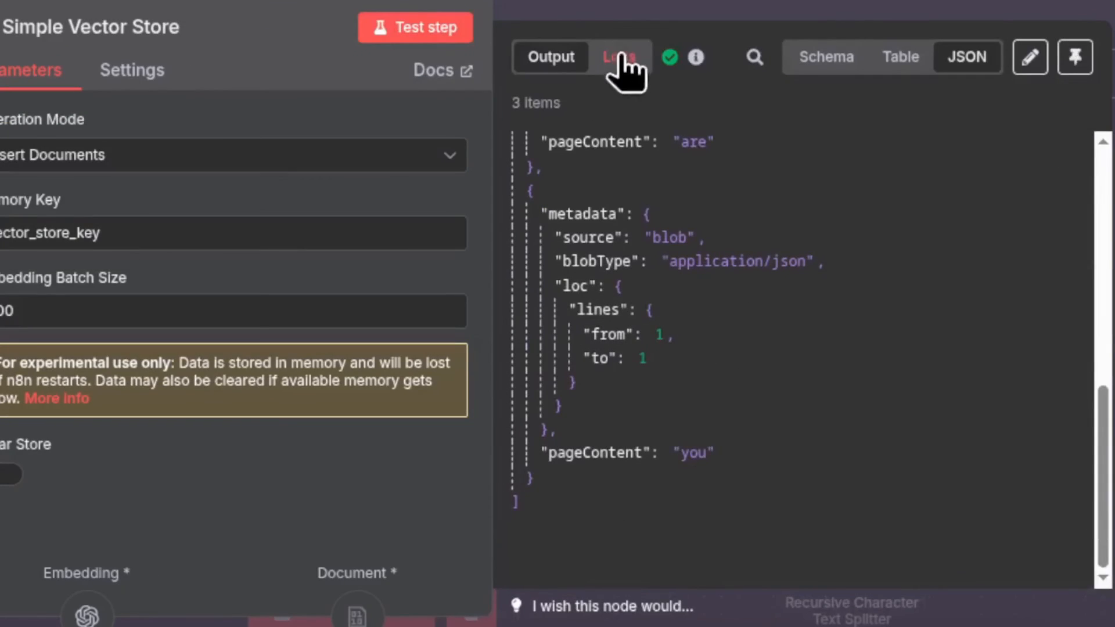
pyautogui.click(620, 56)
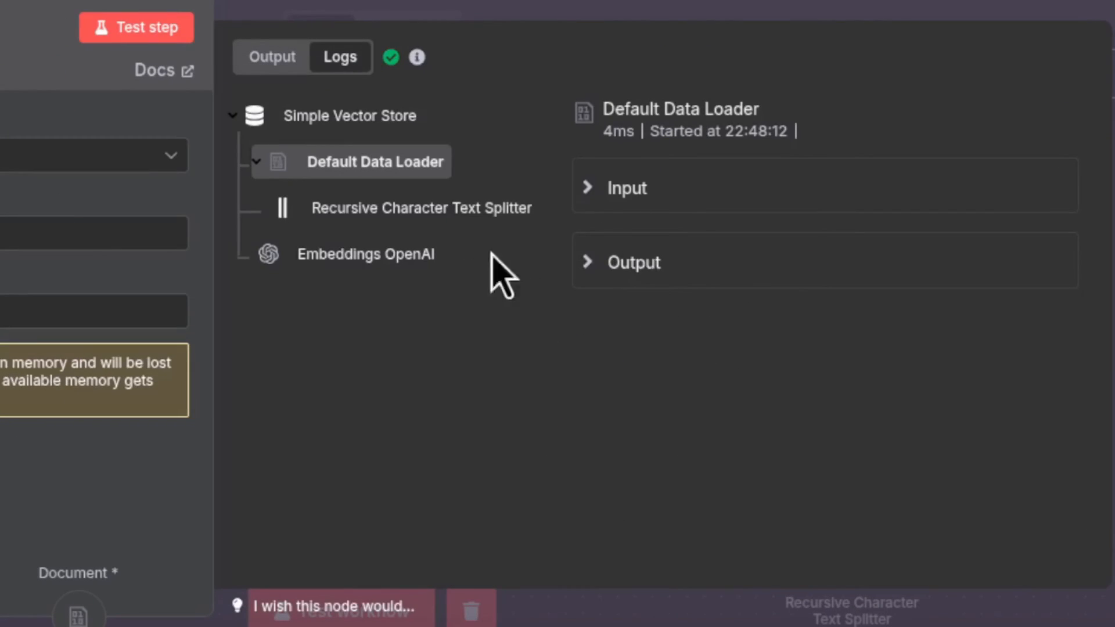
pyautogui.click(605, 184)
pyautogui.click(583, 413)
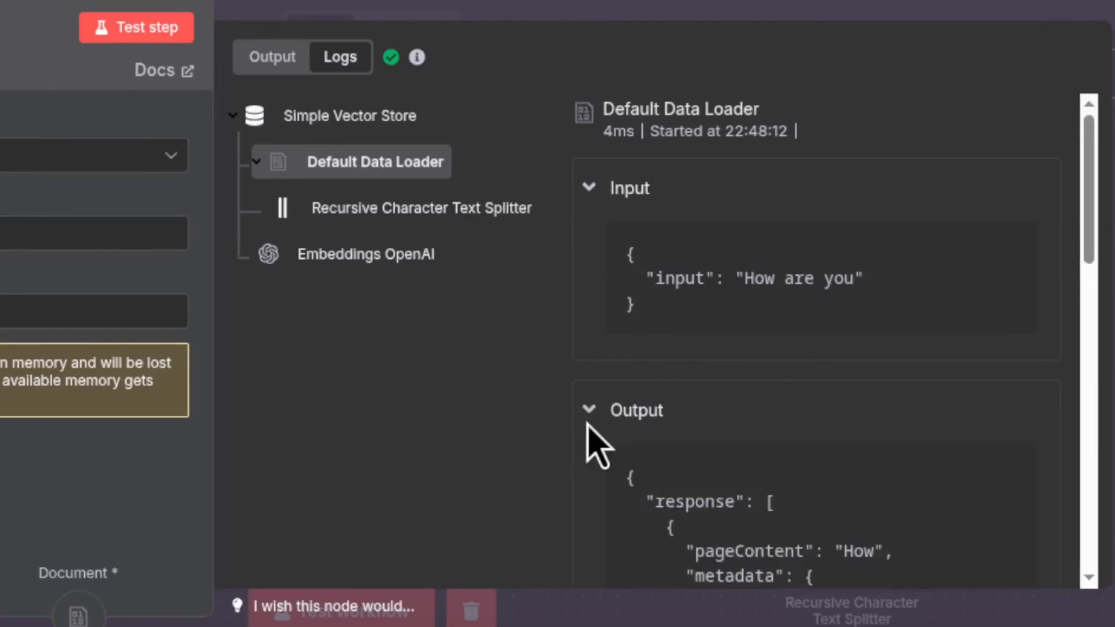
pyautogui.scroll(-6, 587, 424)
pyautogui.scroll(-5, 842, 443)
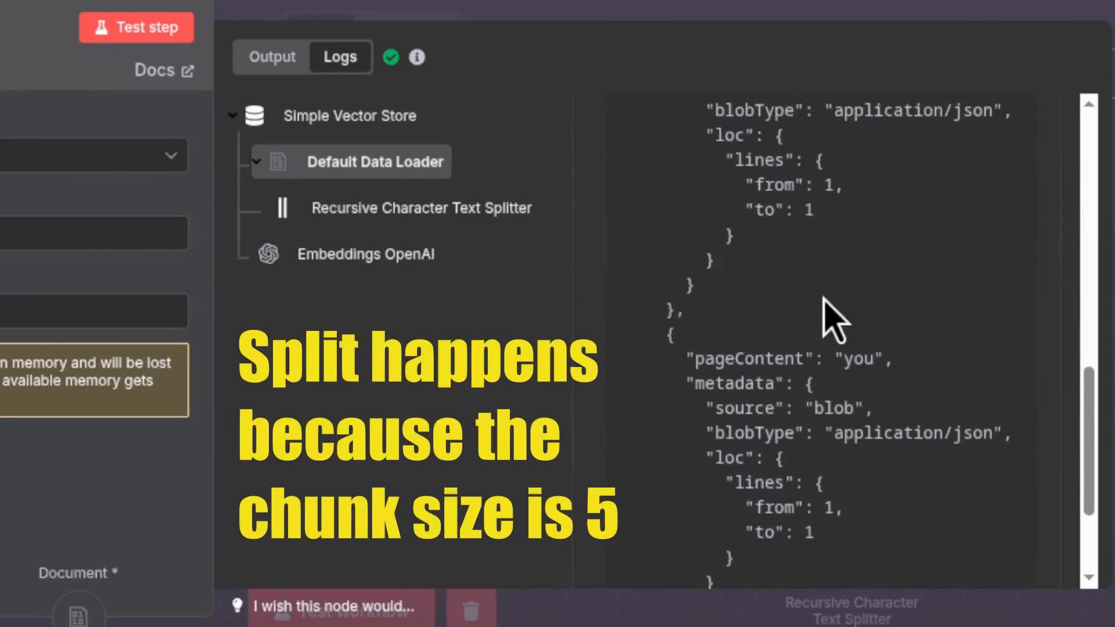
# Step: Examine the logged input and output of the Recursive Character Text Splitter and Embeddings OpenAI
pyautogui.click(416, 201)
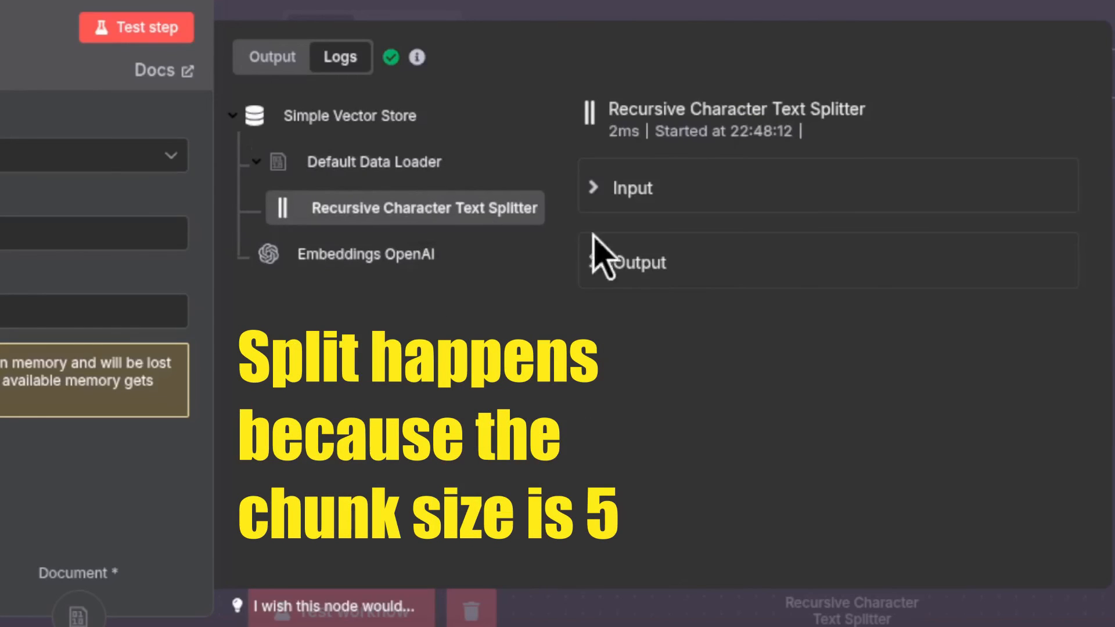
pyautogui.click(601, 192)
pyautogui.click(651, 302)
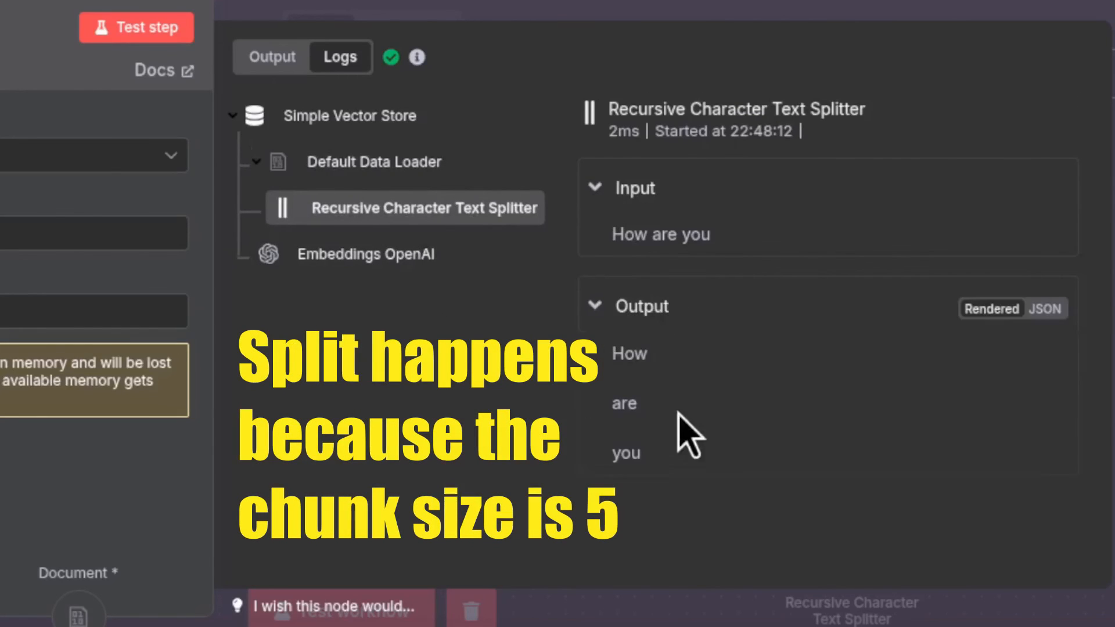
pyautogui.click(341, 244)
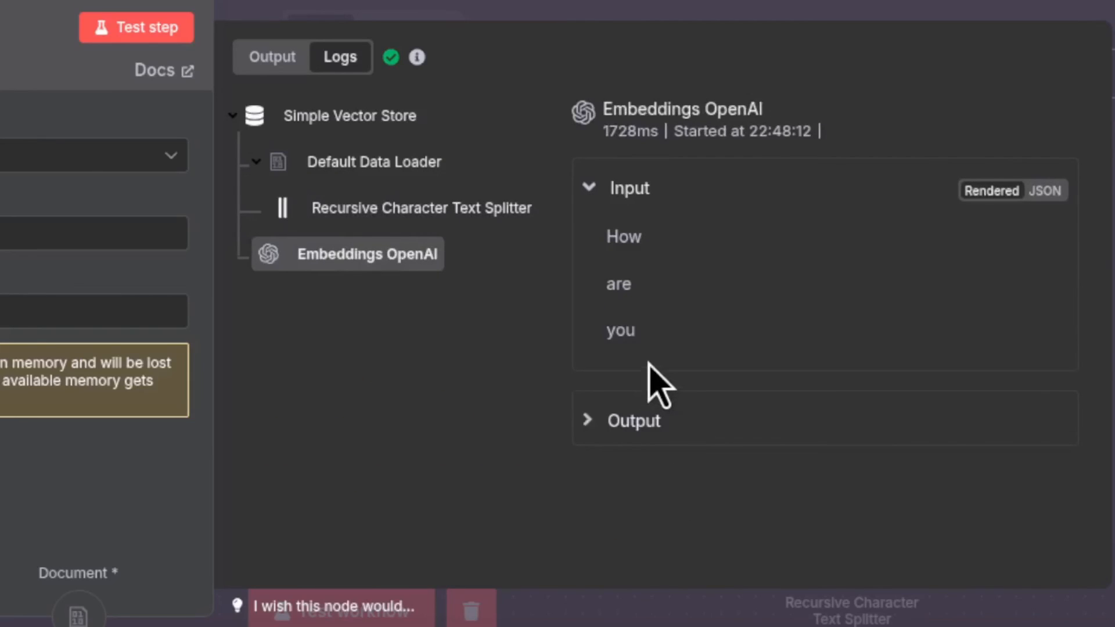
pyautogui.click(603, 423)
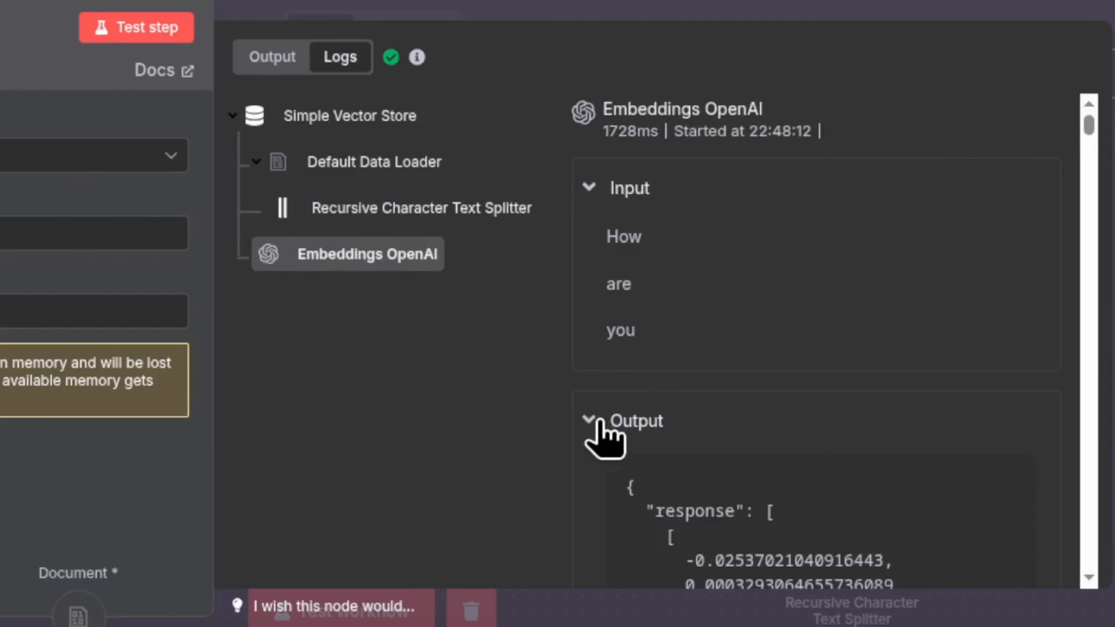
pyautogui.scroll(-5, 602, 421)
pyautogui.scroll(-2, 604, 438)
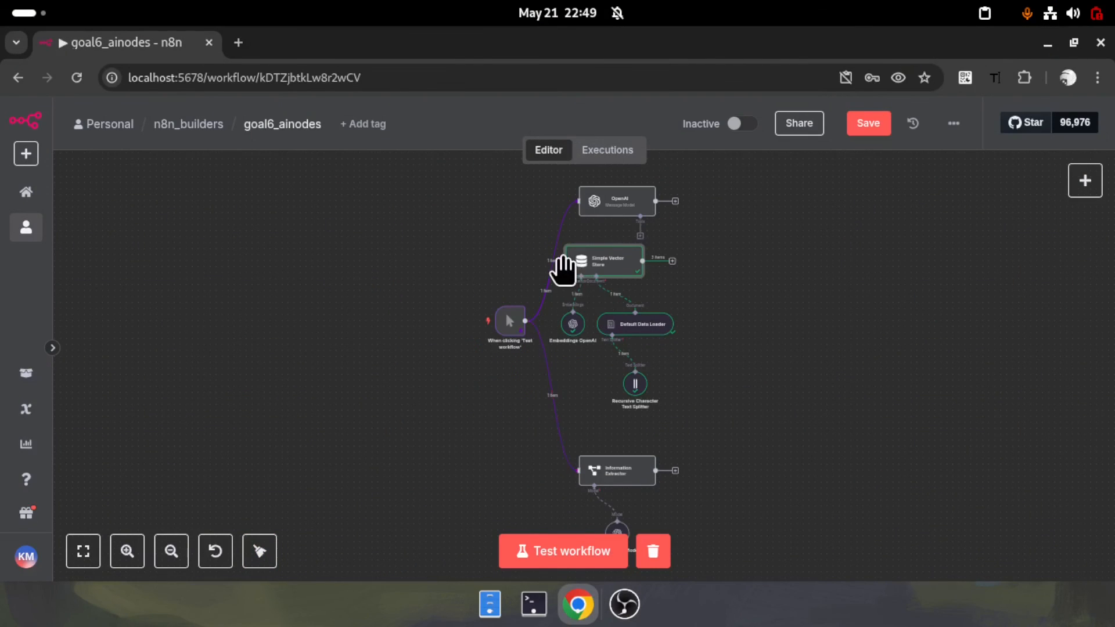
pyautogui.scroll(5, 563, 259)
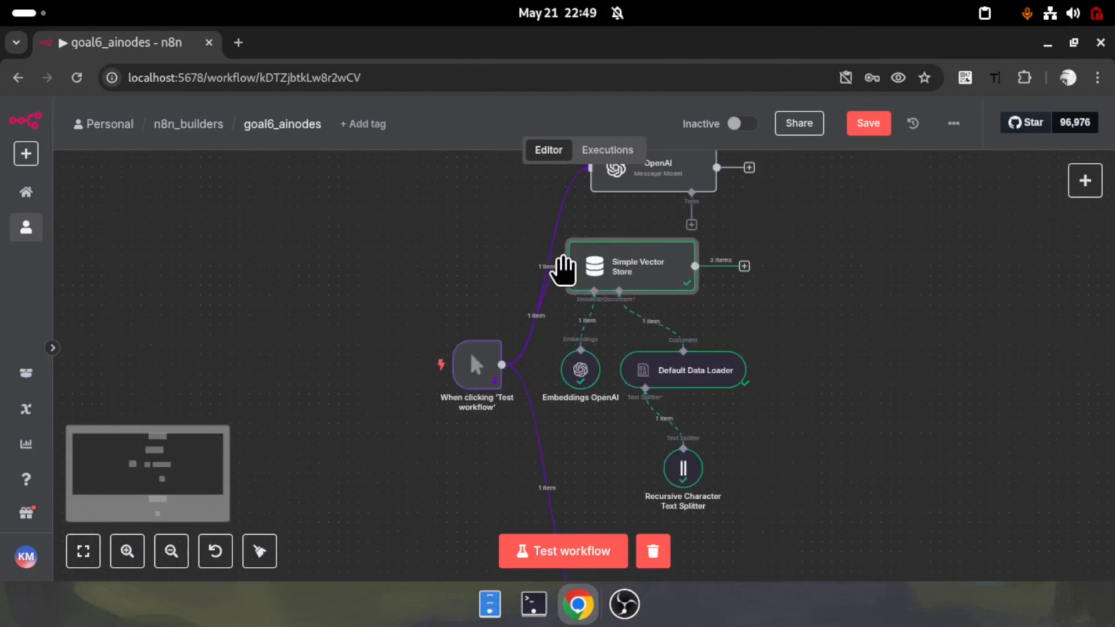
pyautogui.scroll(3, 706, 306)
pyautogui.scroll(-10, 709, 305)
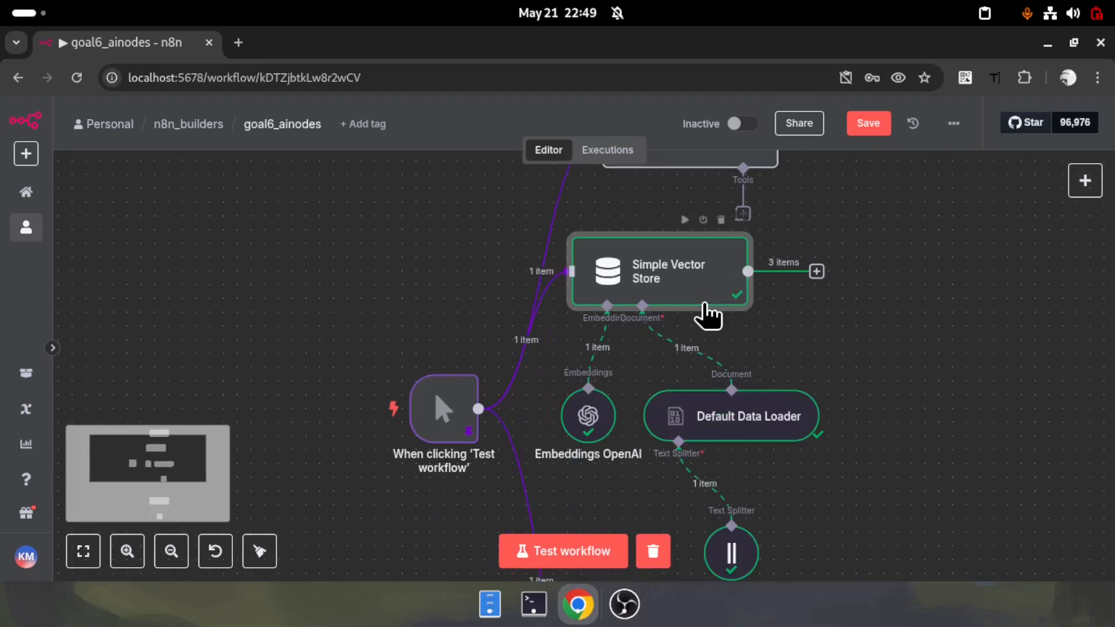
pyautogui.scroll(-2, 710, 304)
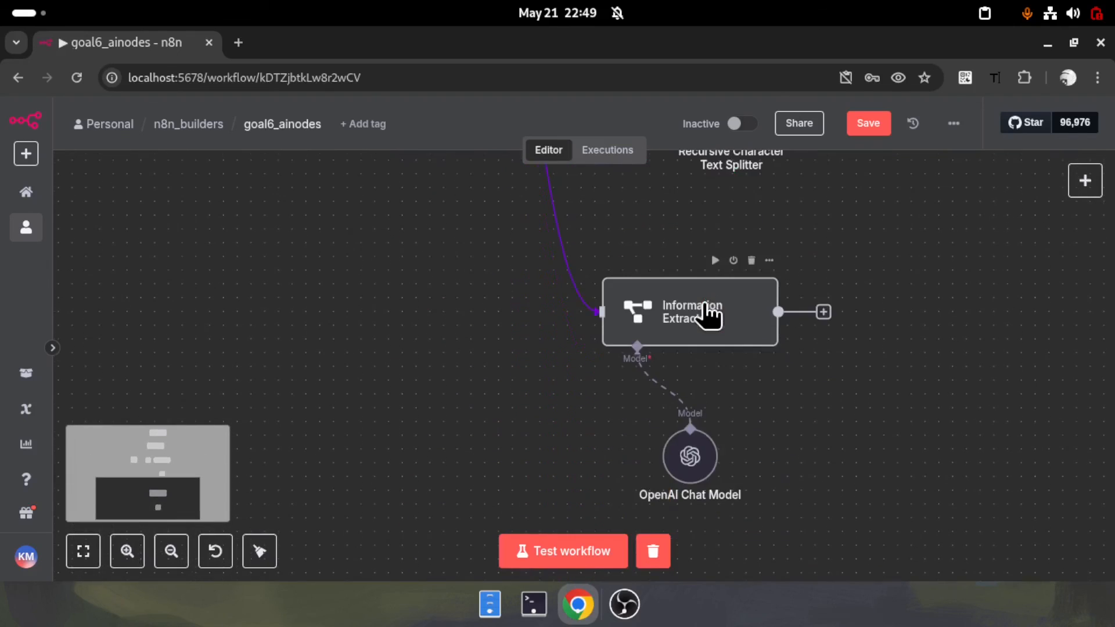